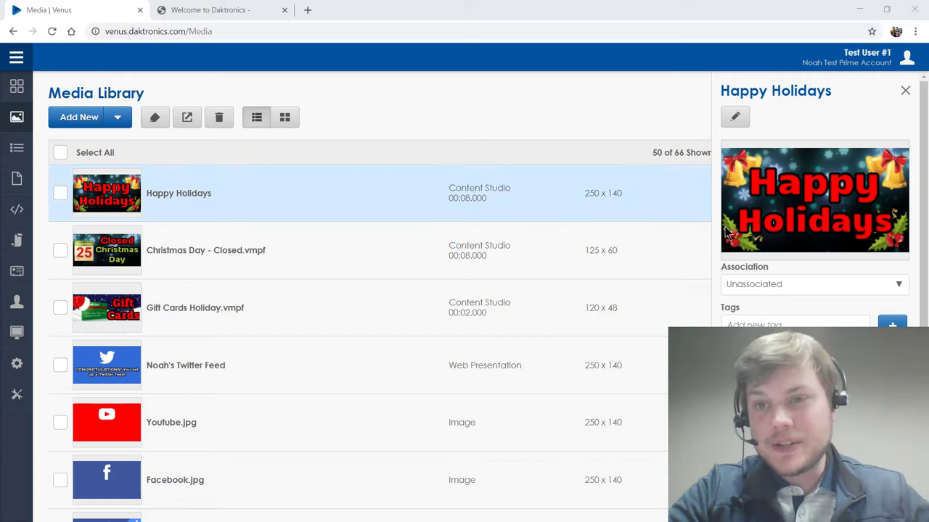
Preview the Happy Holidays item and browse the Add New options, then switch to the Daktronics online store.
left_click(821, 201)
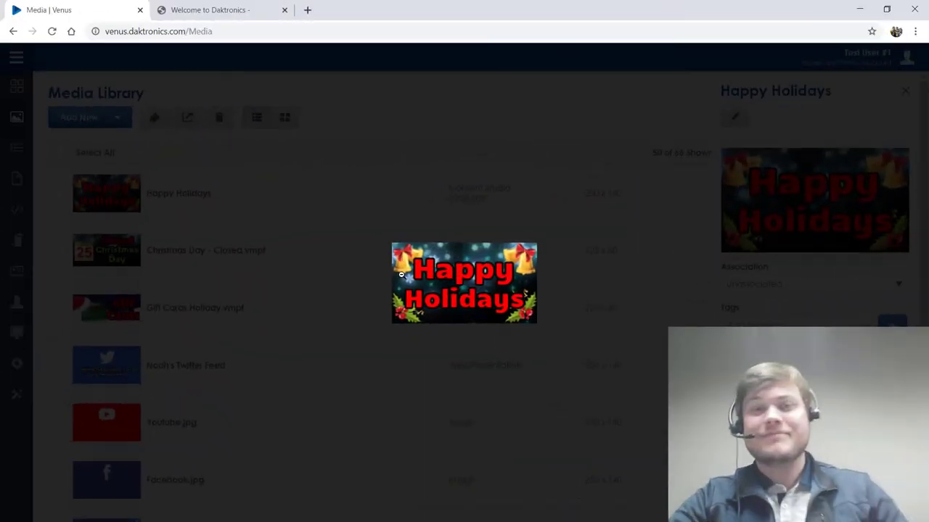
left_click(401, 274)
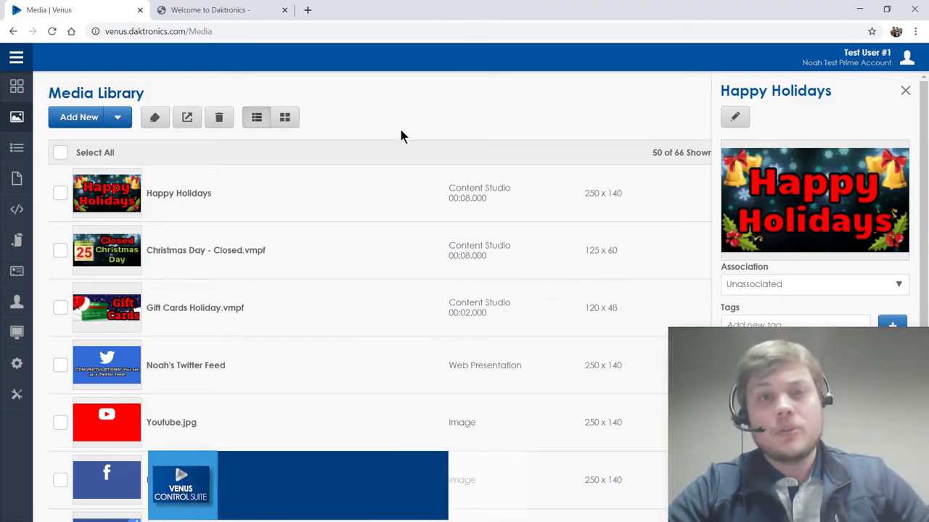
left_click(118, 118)
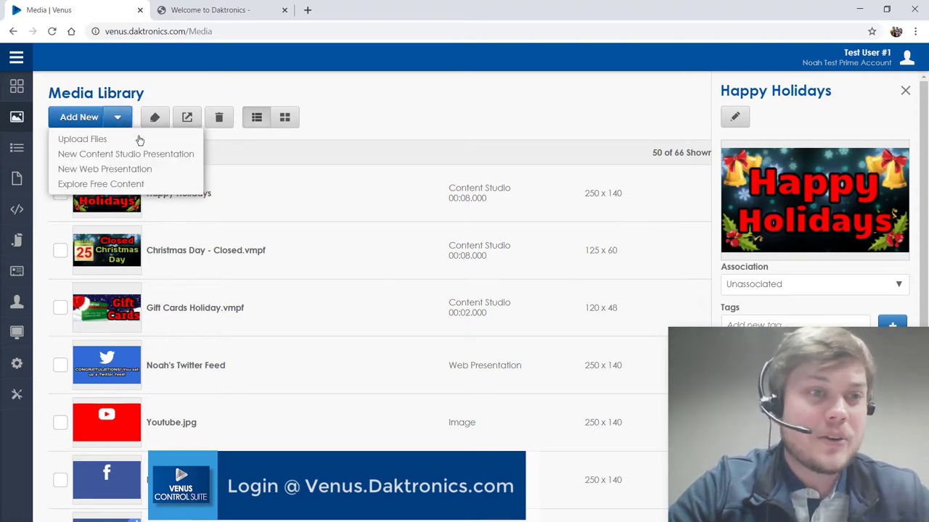
left_click(15, 58)
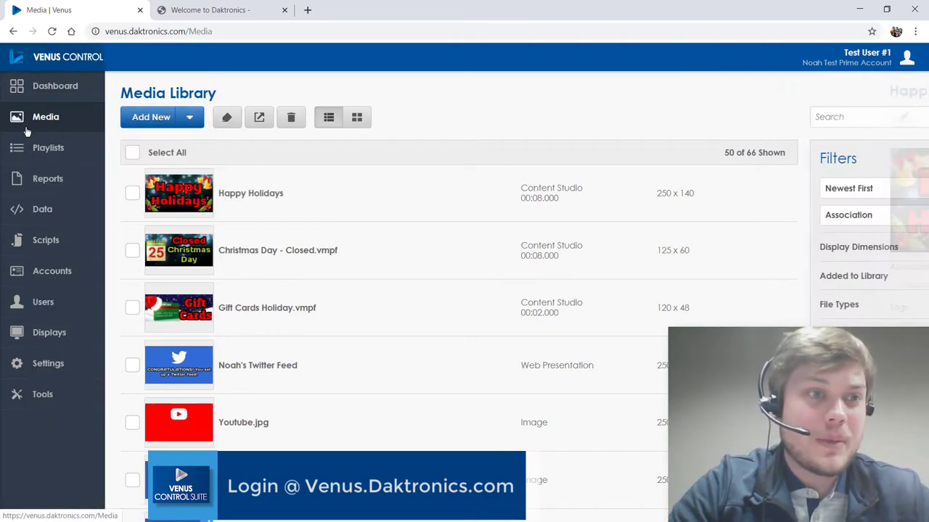
left_click(234, 118)
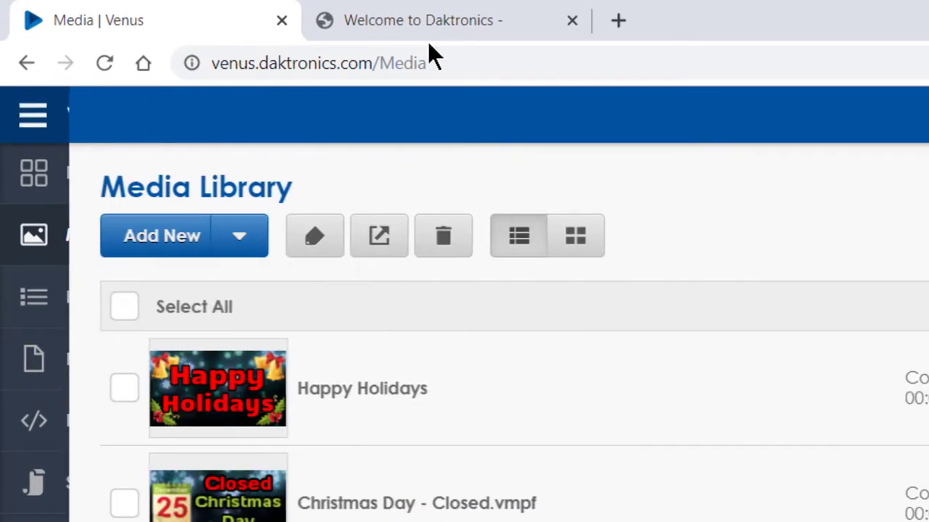
left_click(429, 23)
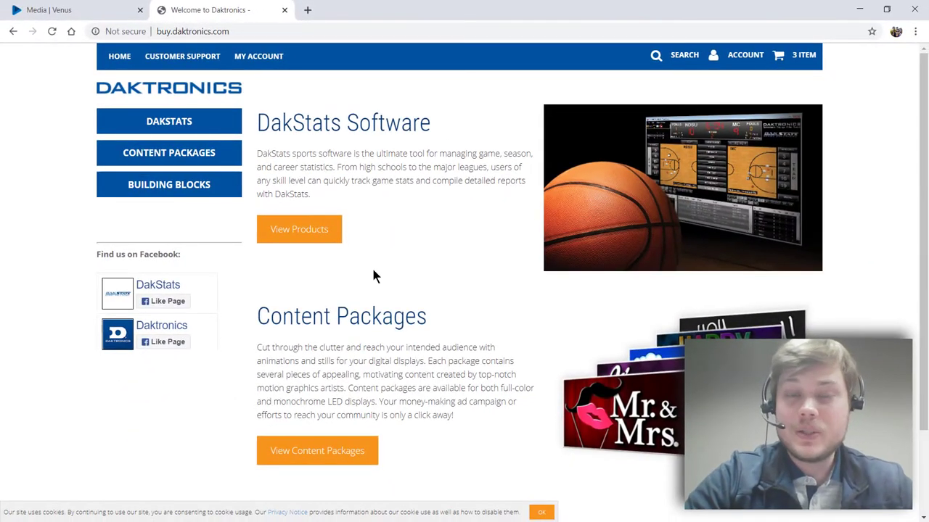
Go to Content Packages > Theme: Seasonal and open the Fall & Winter Weather package.
mouse_move(187, 196)
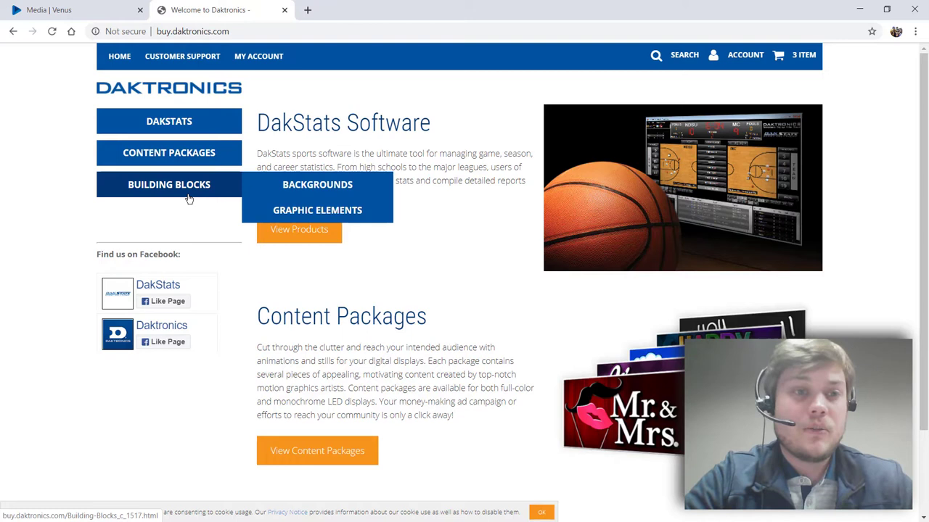
mouse_move(195, 160)
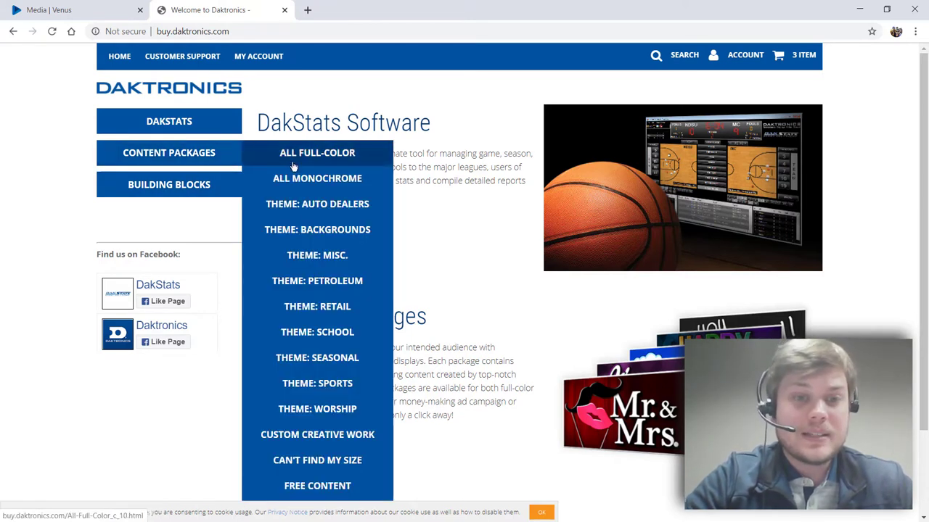
left_click(362, 369)
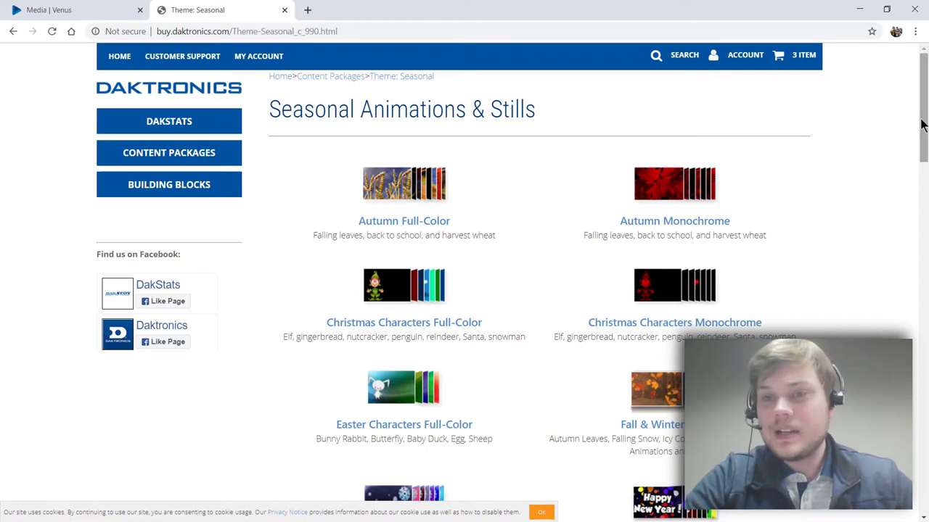
left_click_drag(922, 124, 922, 140)
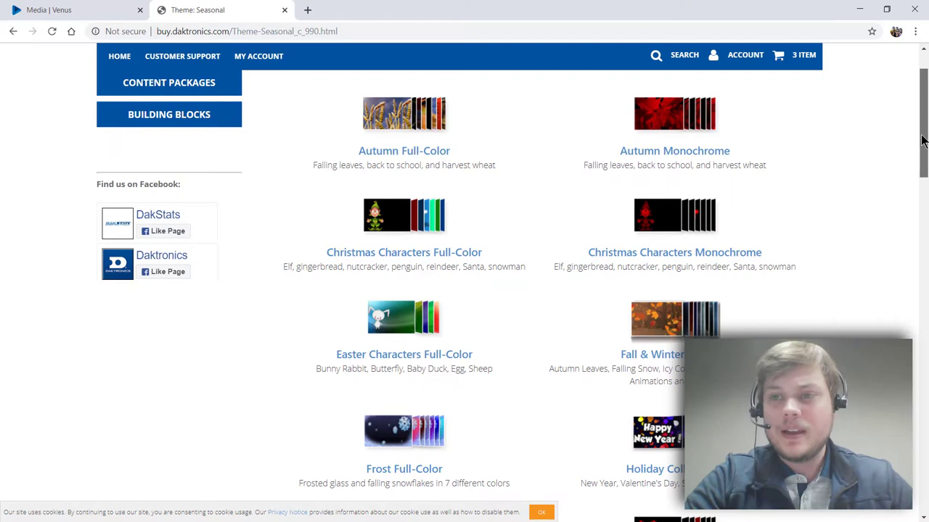
mouse_move(923, 140)
left_mouse_down()
mouse_move(924, 254)
mouse_move(919, 157)
left_mouse_up()
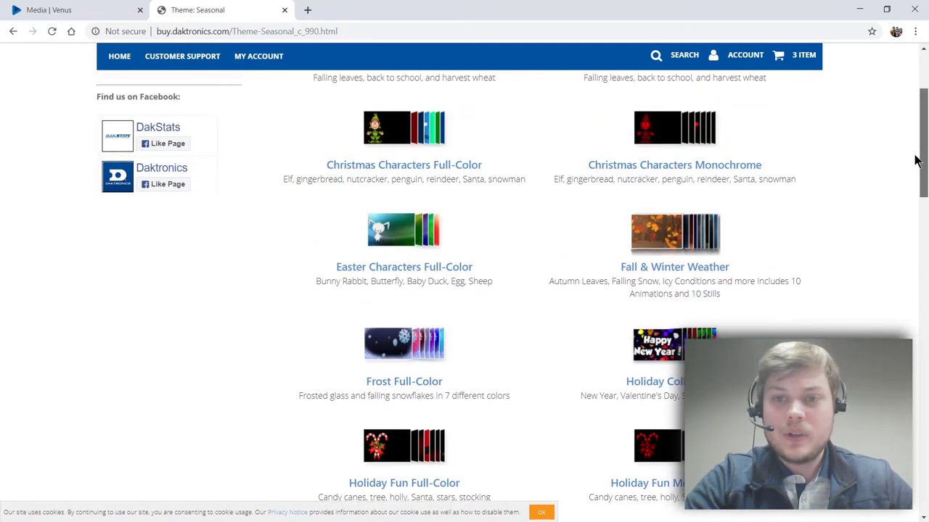
left_click(662, 270)
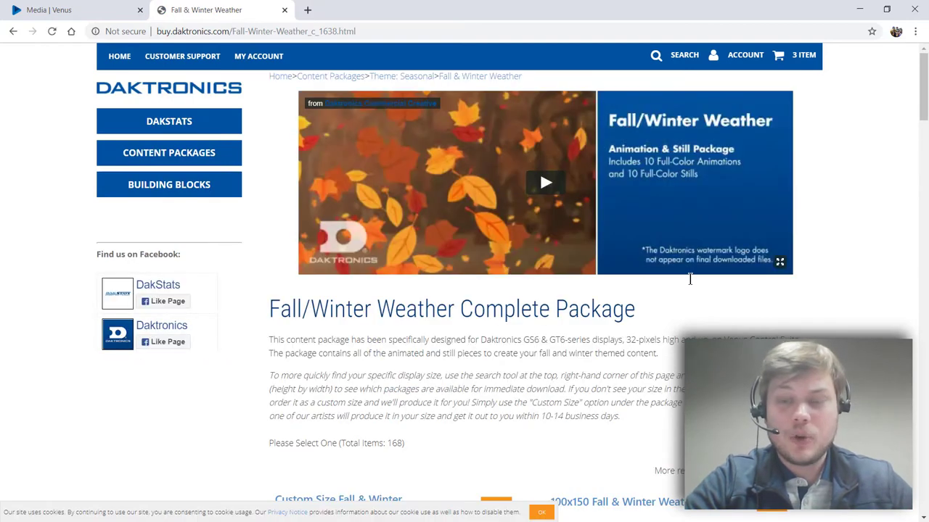
Scroll through the Fall/Winter Weather Complete Package page to review its 168 items.
left_click_drag(919, 108, 804, 128)
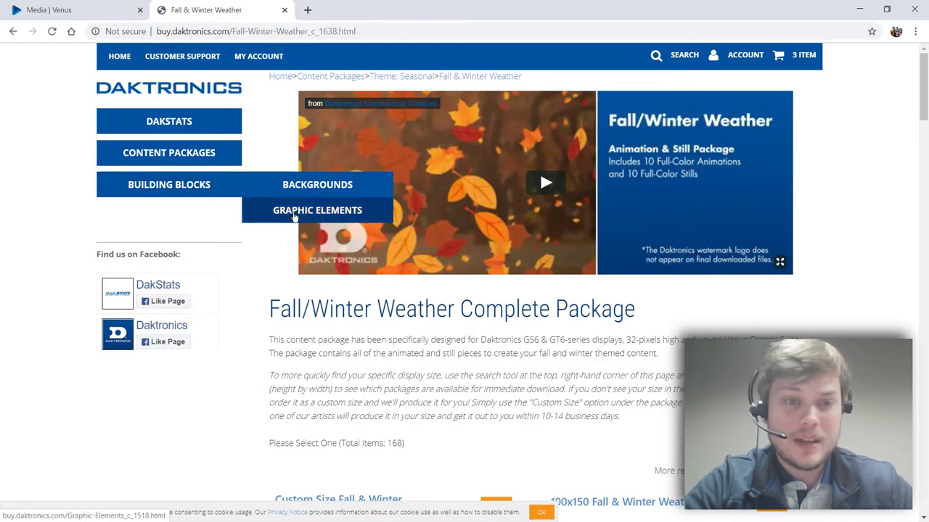
Browse the 41 Holidays (November - January) graphic elements, then return to the Venus Media Library.
left_click(252, 217)
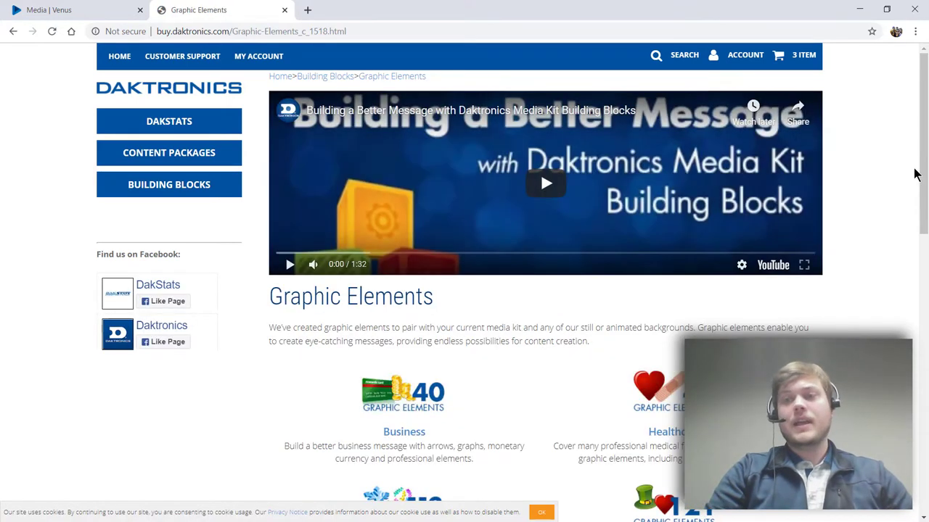
left_click_drag(923, 171, 923, 277)
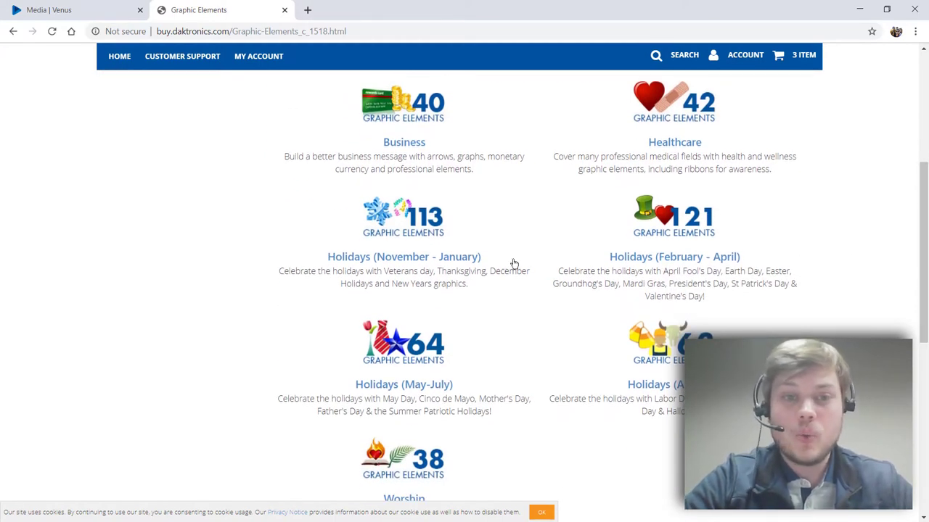
left_click(405, 263)
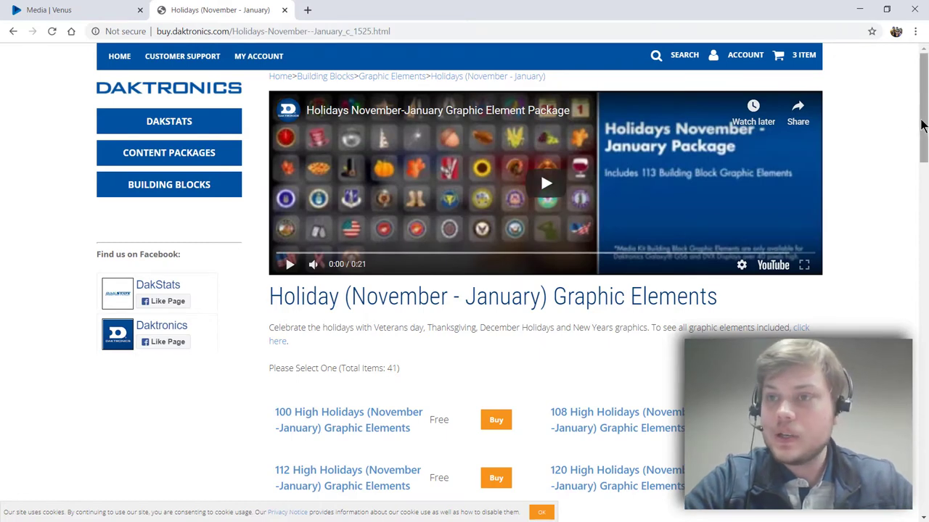
left_click_drag(923, 124, 924, 163)
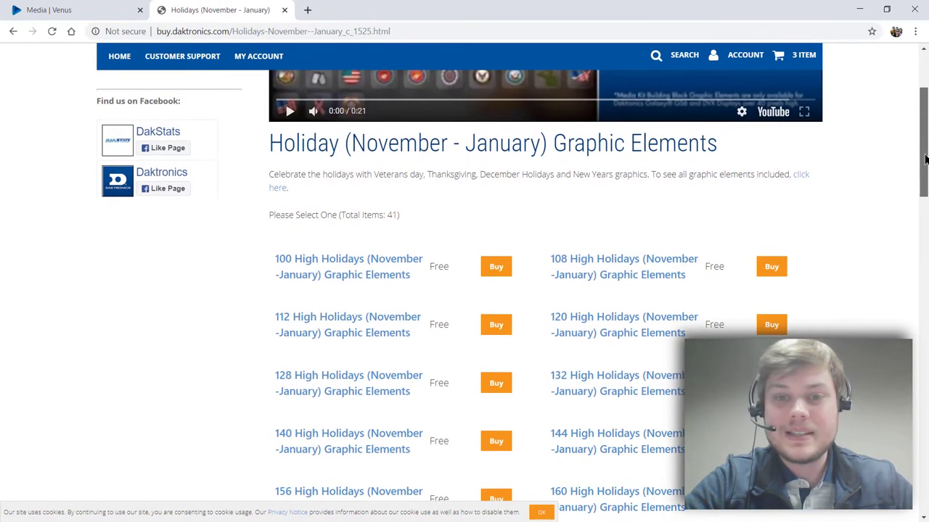
scroll(879, 193, "up", 3)
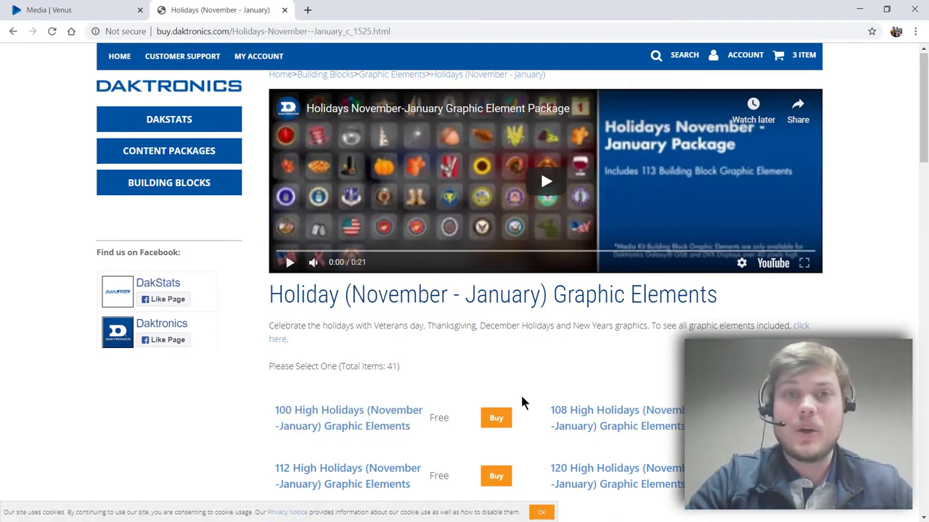
left_click(83, 12)
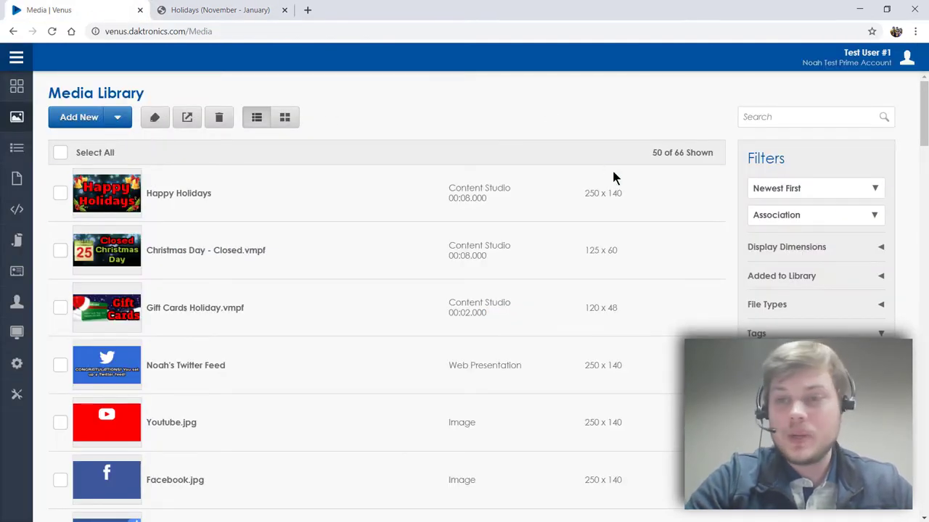
Expand the Display Dimensions filter to show the 150 x 80 and 250 x 140 sizes.
left_click(789, 248)
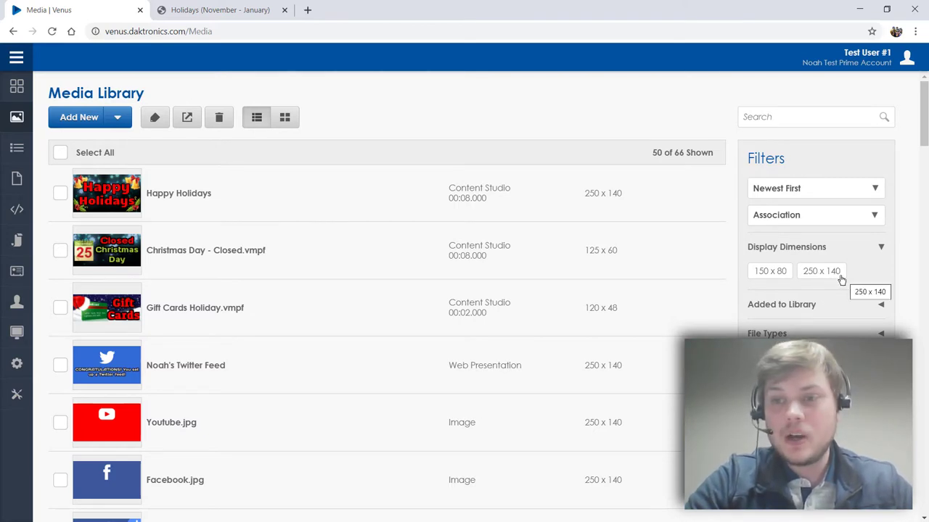
Scroll through the Holidays graphic element sizes, then switch back to the Venus Media Library.
left_click(224, 10)
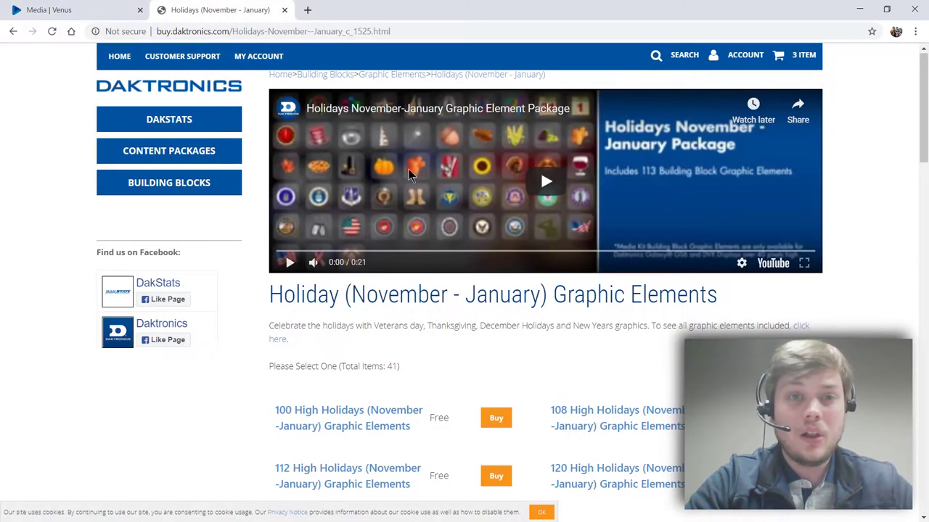
left_click_drag(915, 109, 920, 186)
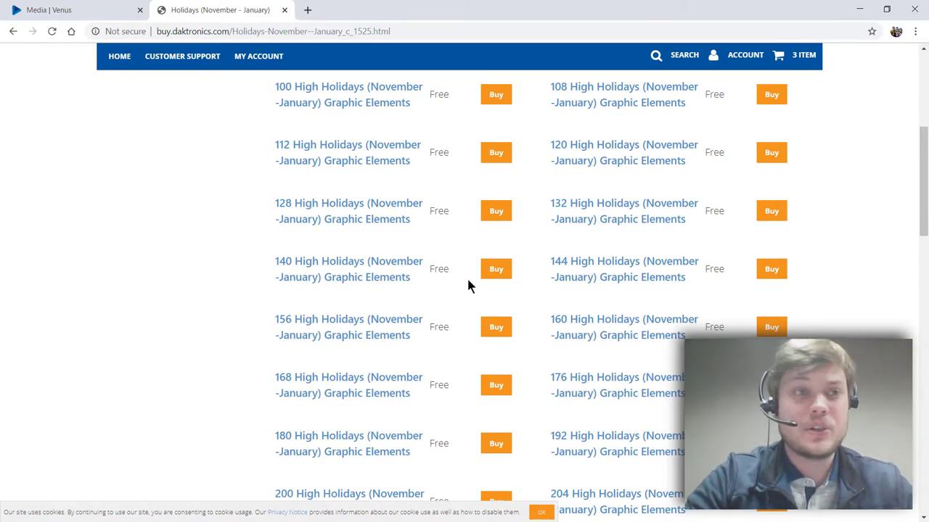
left_click(95, 10)
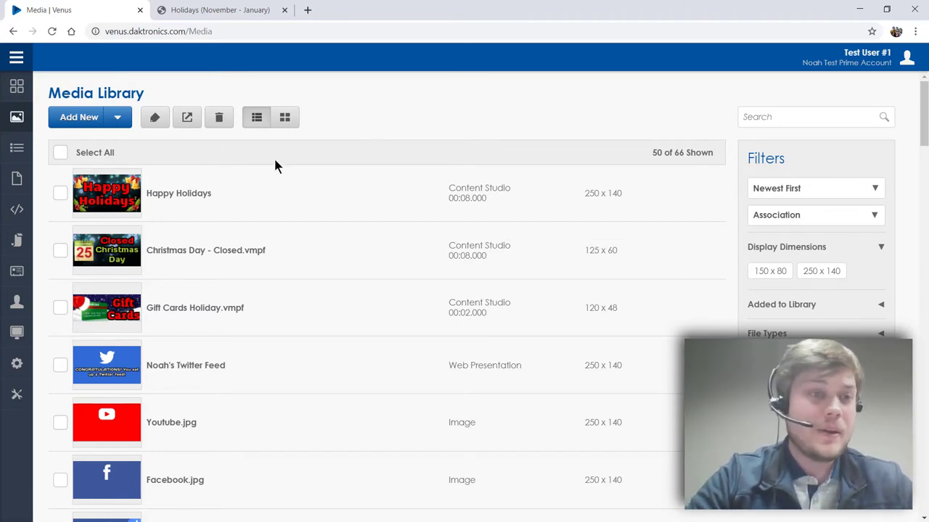
Create a New Content Studio Presentation from the Add New menu for the 250x140 DMP-8000 display.
left_click(117, 117)
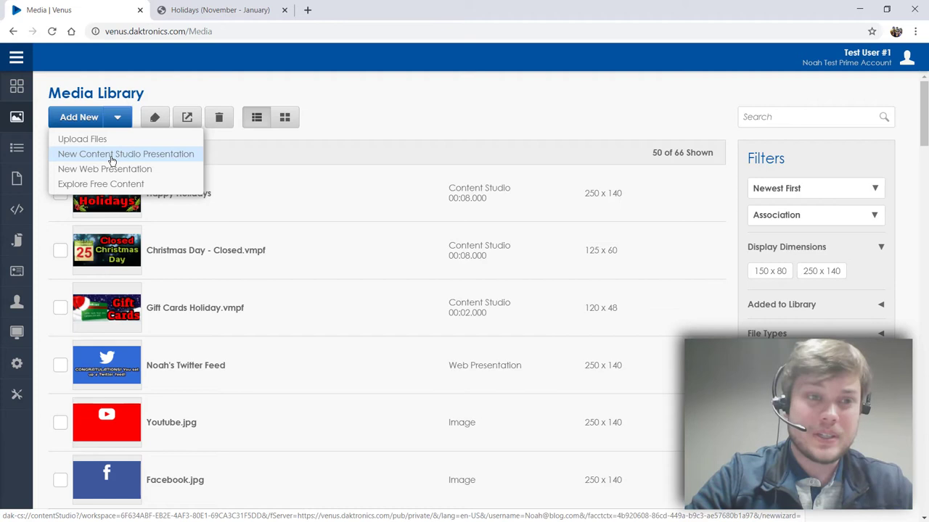
left_click(433, 140)
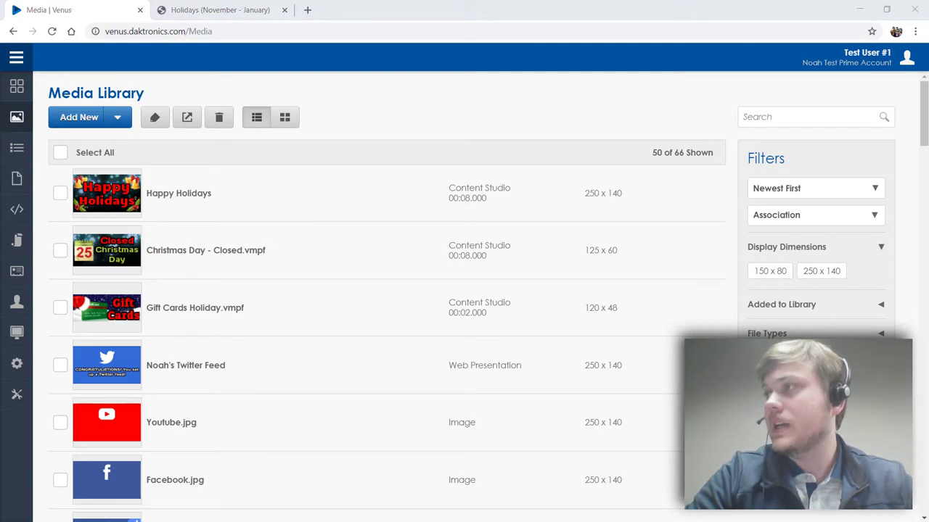
left_click(117, 117)
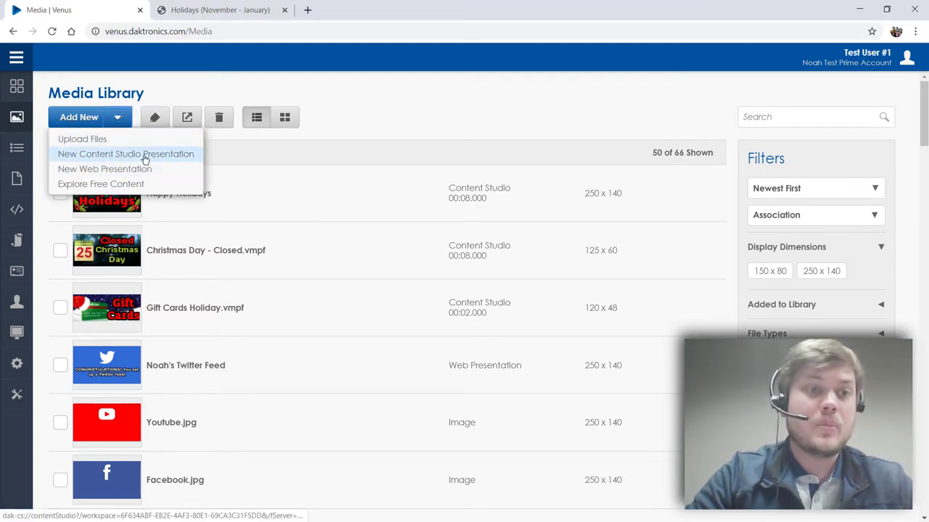
left_click(449, 126)
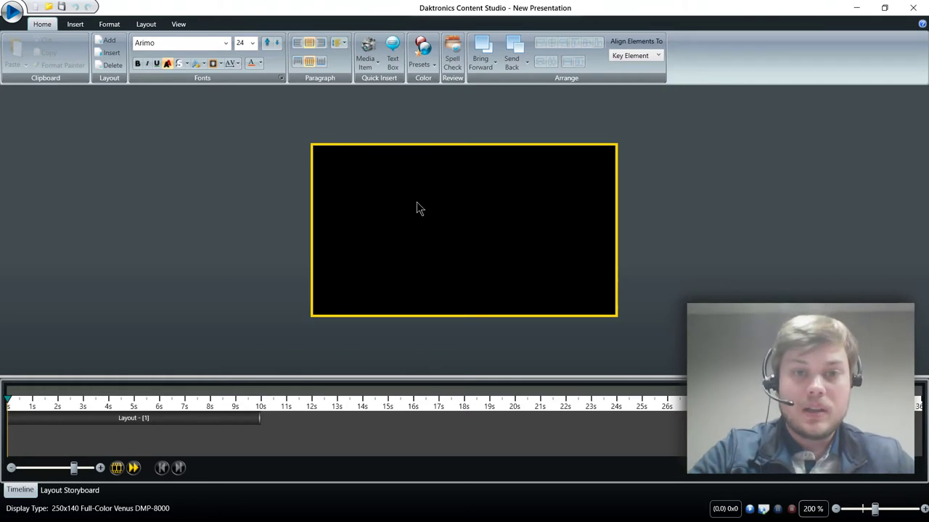
Zoom the canvas to 250% and place the Animations Explorer window over it.
scroll(417, 205, "up", 2)
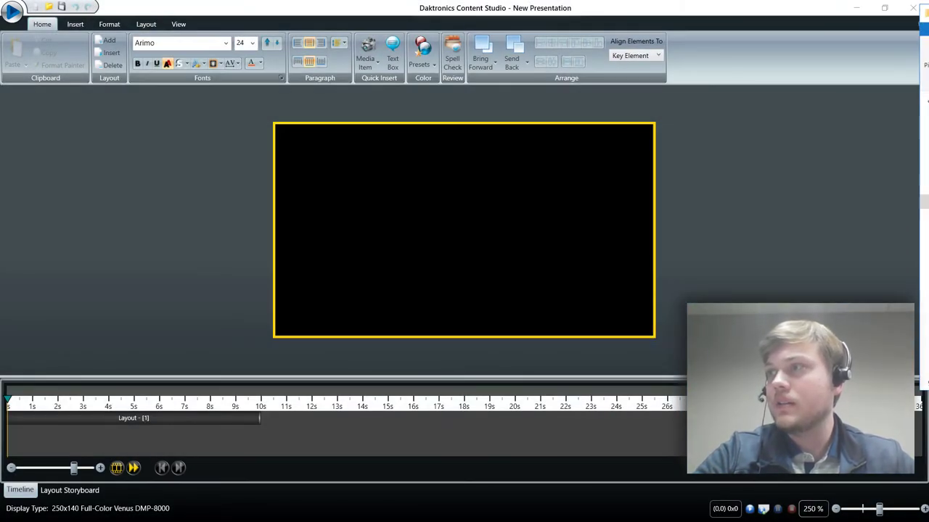
left_click_drag(927, 145, 555, 71)
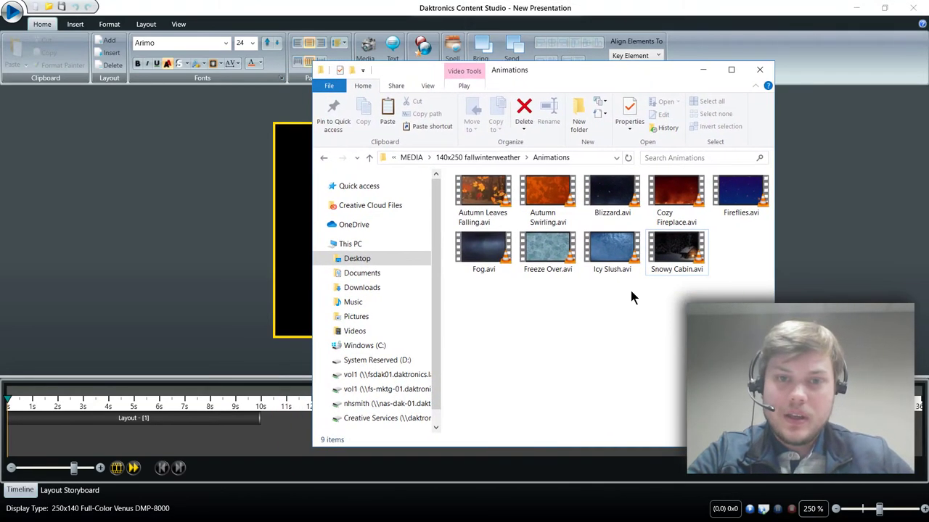
Preview several weather animation clips, then swap the Animations window for the Holiday Content folder.
left_click(500, 201)
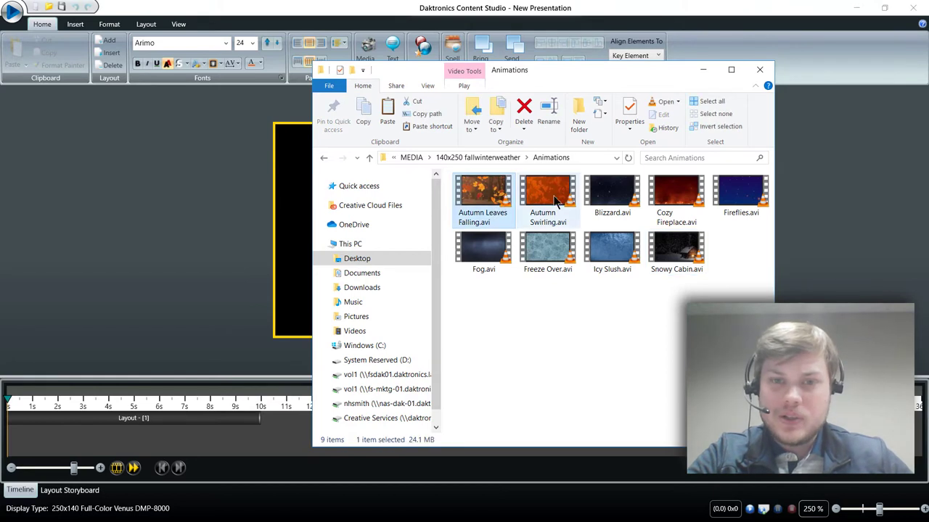
left_click(556, 198)
left_click(622, 197)
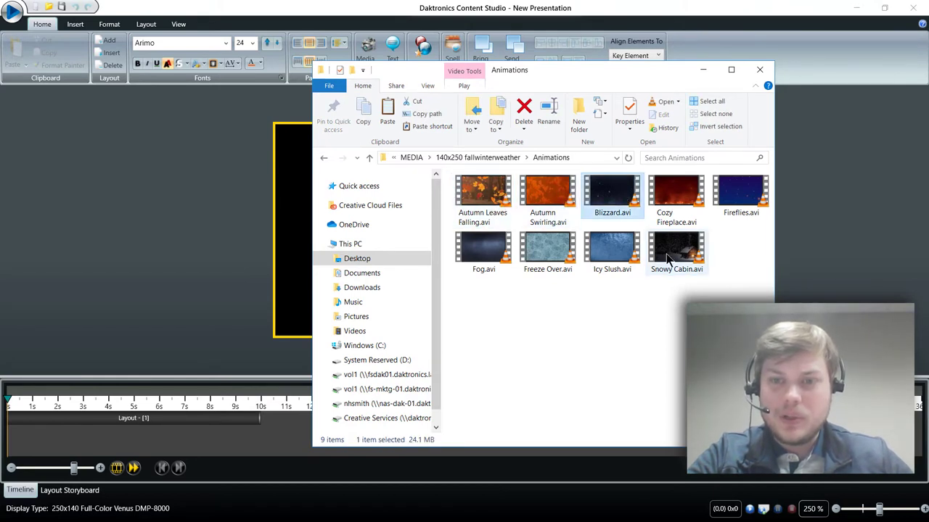
left_click(671, 257)
left_click(490, 253)
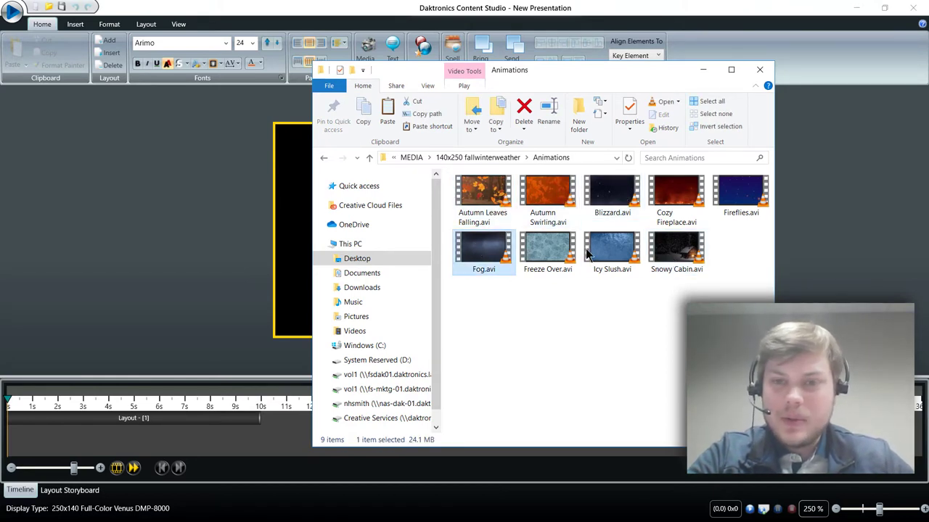
left_click(675, 194)
left_click(655, 334)
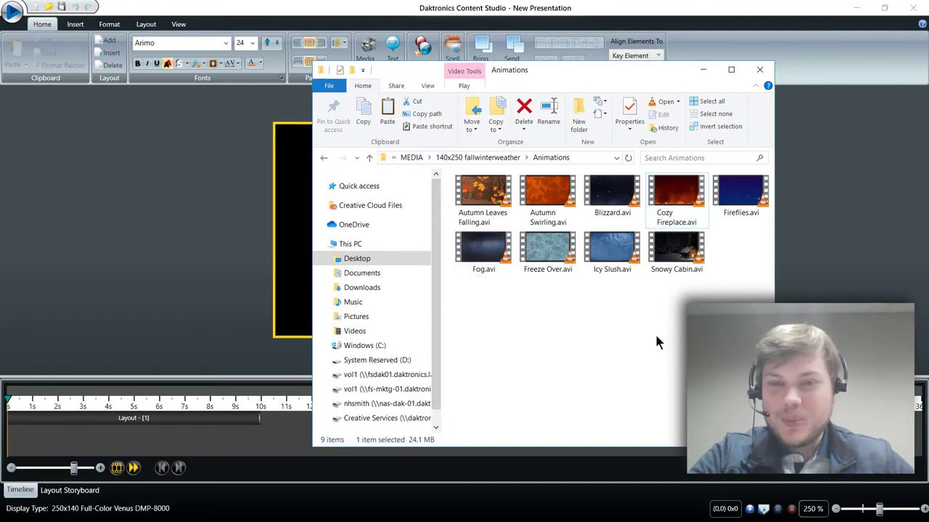
left_click_drag(500, 71, 927, 73)
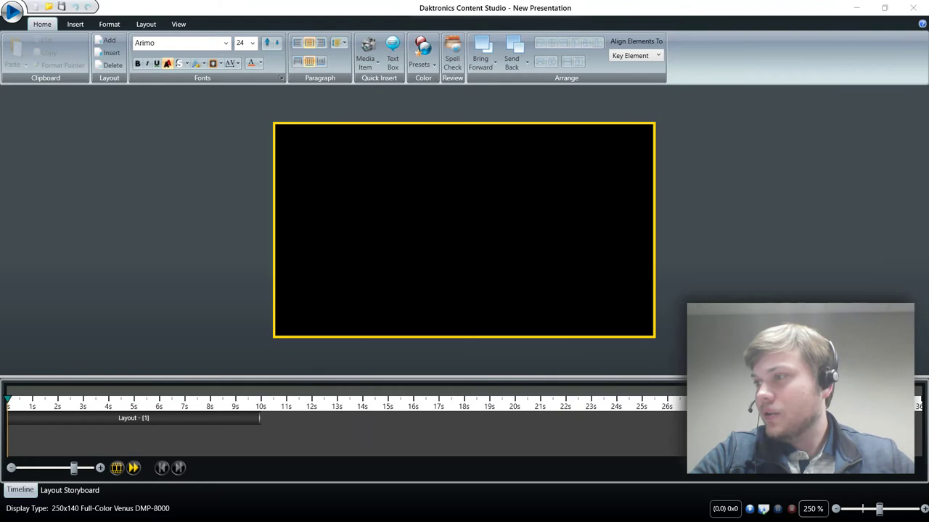
left_click_drag(928, 107, 563, 61)
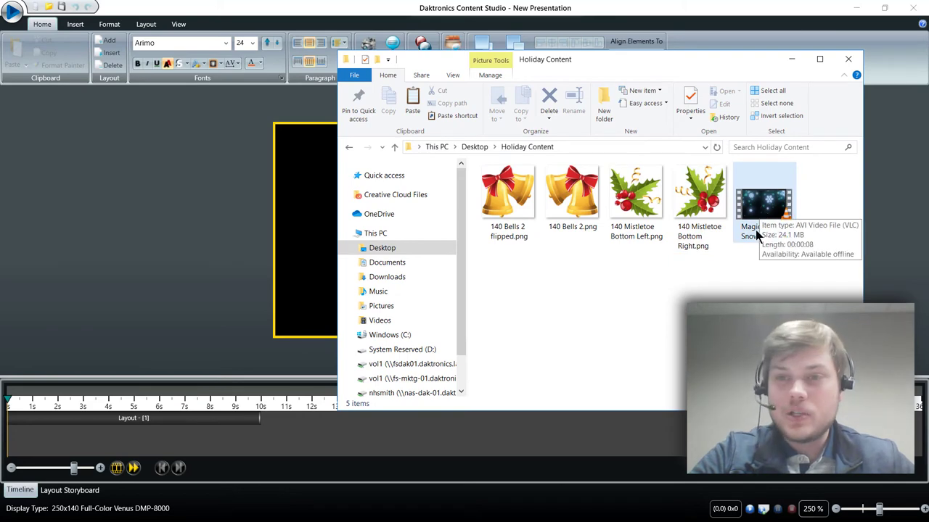
Drag Magical Snowflakes.avi onto the canvas and import it at 250 x 140 as the background.
left_click_drag(585, 63, 644, 31)
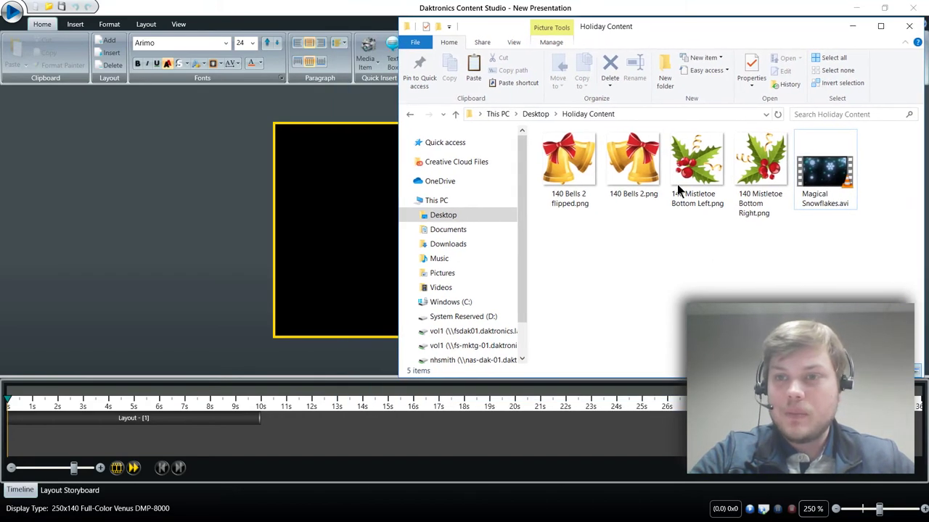
left_click(824, 172)
left_click_drag(804, 282, 363, 218)
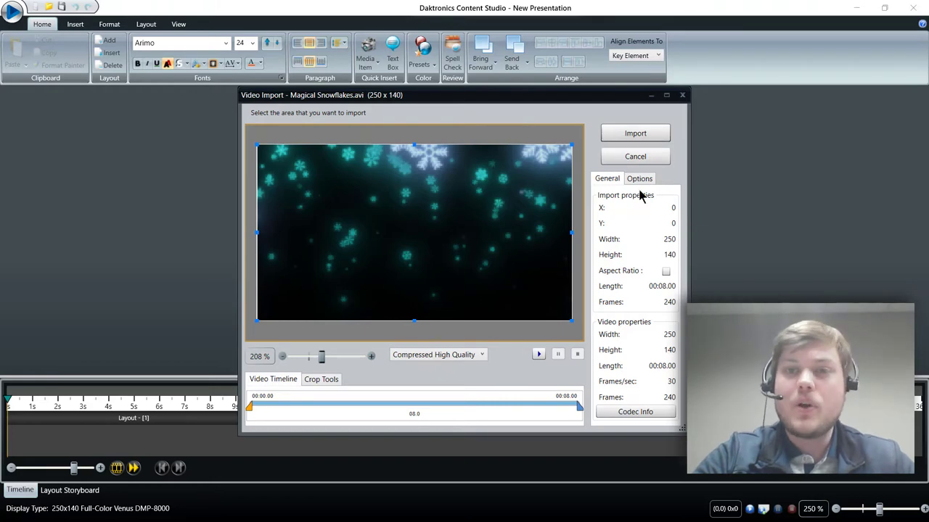
left_click(635, 135)
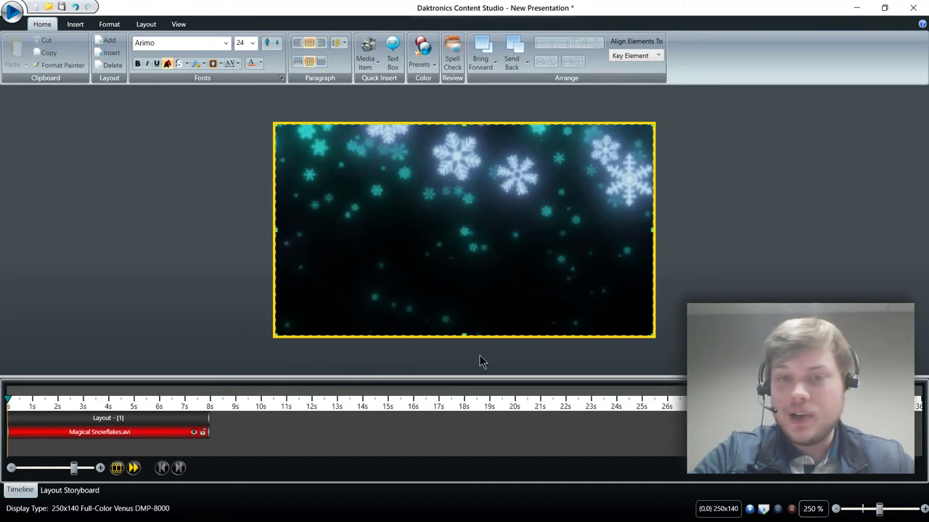
Preview the falling-snowflake background, stop it, and return to the Holiday Content folder.
left_click(749, 509)
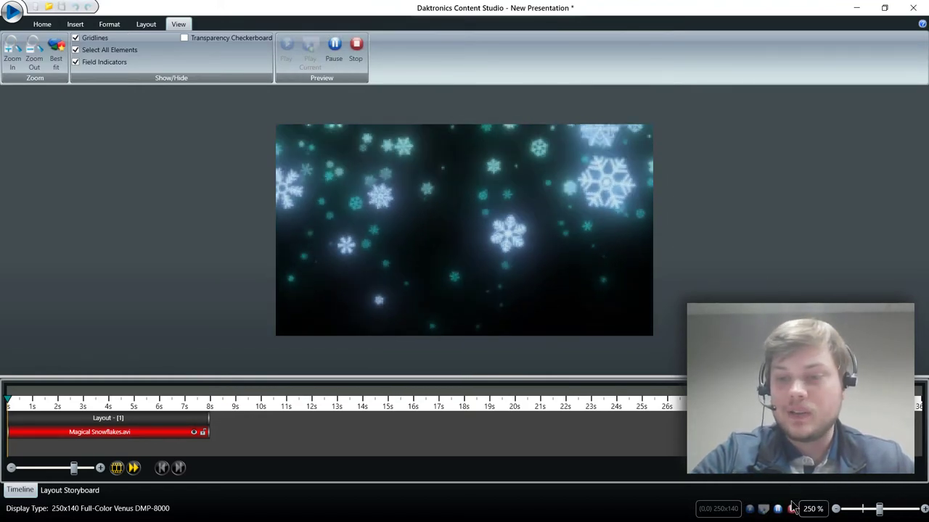
key("Escape")
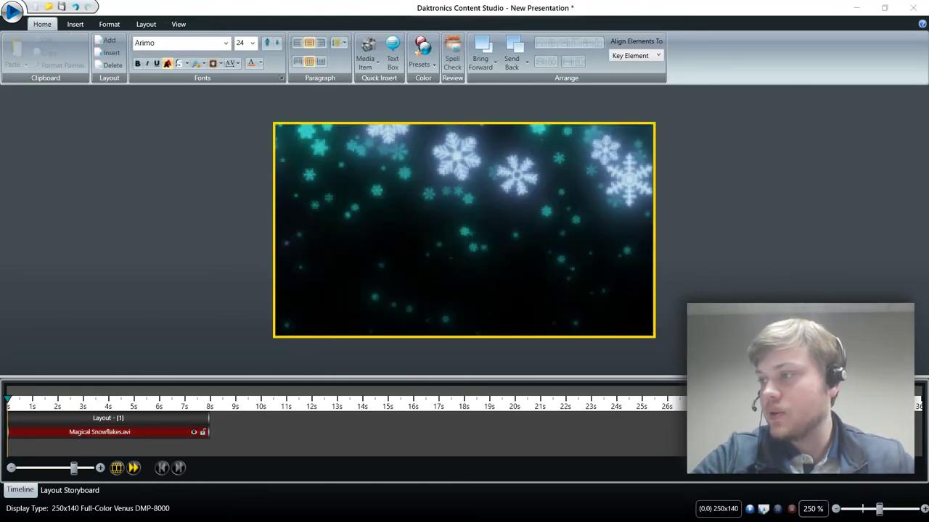
key("alt+Tab")
Import the flipped bells image and shrink it to 60x60 in the top-left corner.
left_click(759, 269)
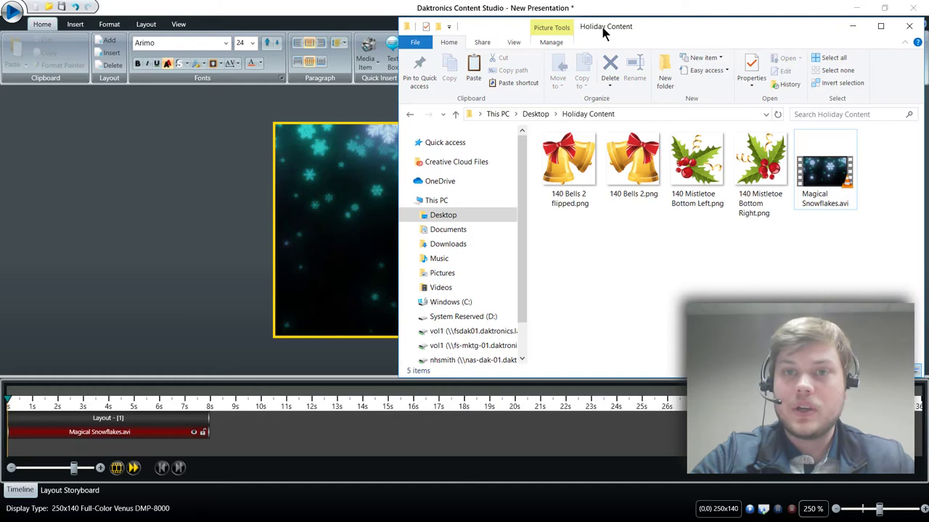
left_click_drag(607, 26, 928, 109)
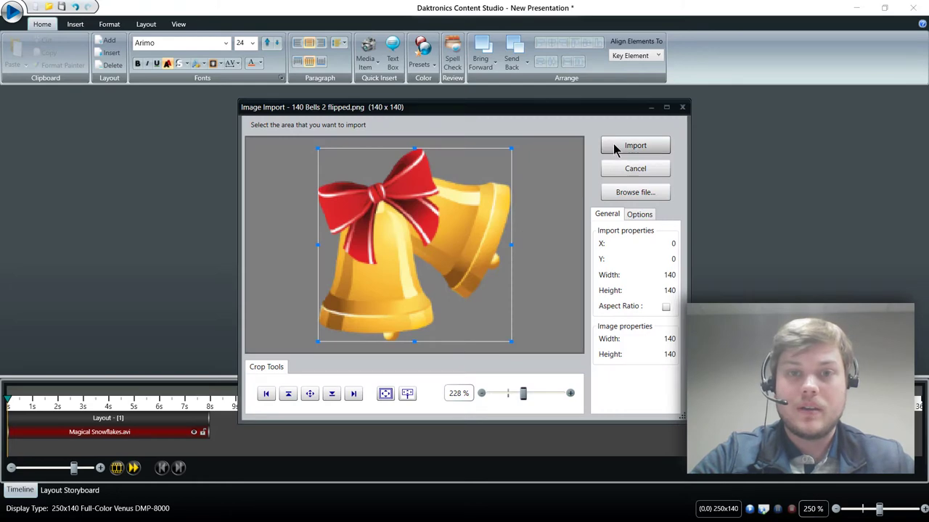
left_click(631, 145)
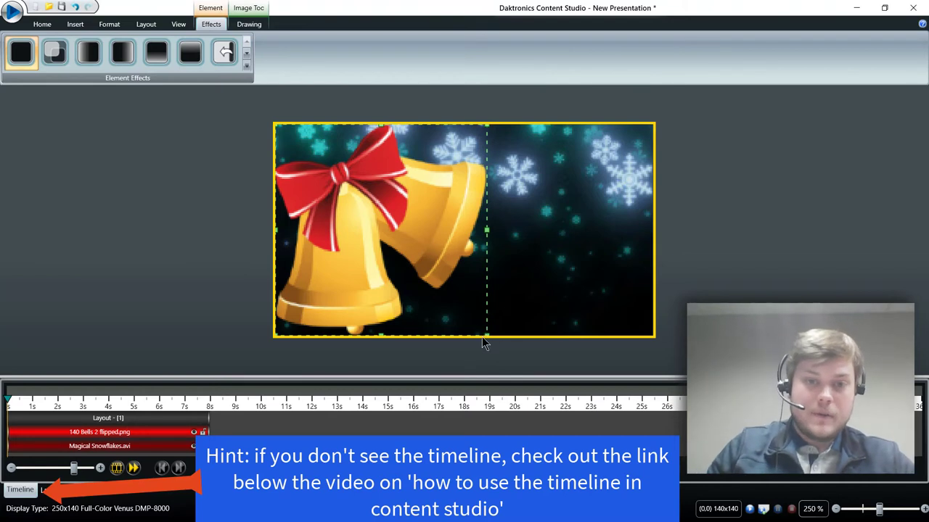
left_click_drag(486, 333, 366, 216)
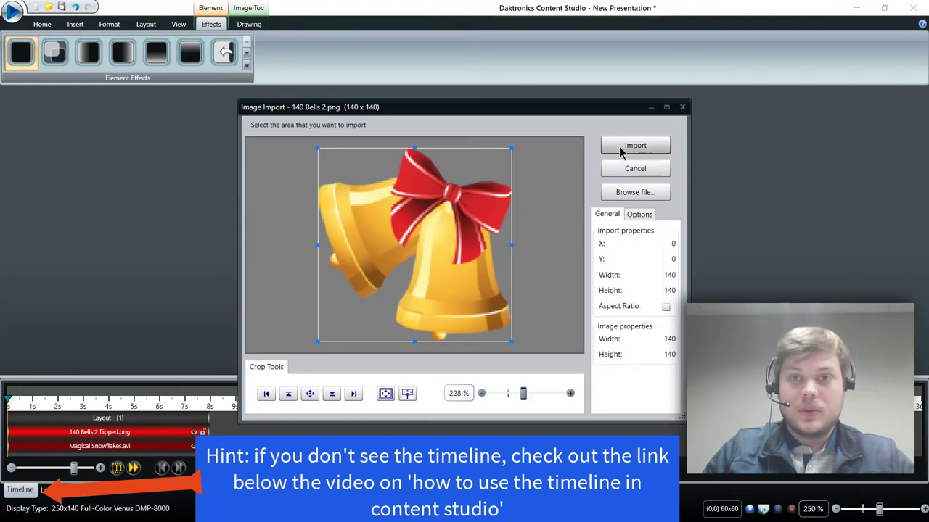
Import the second bells image, shrink it to about 62x62, and place it top-right.
left_click(633, 146)
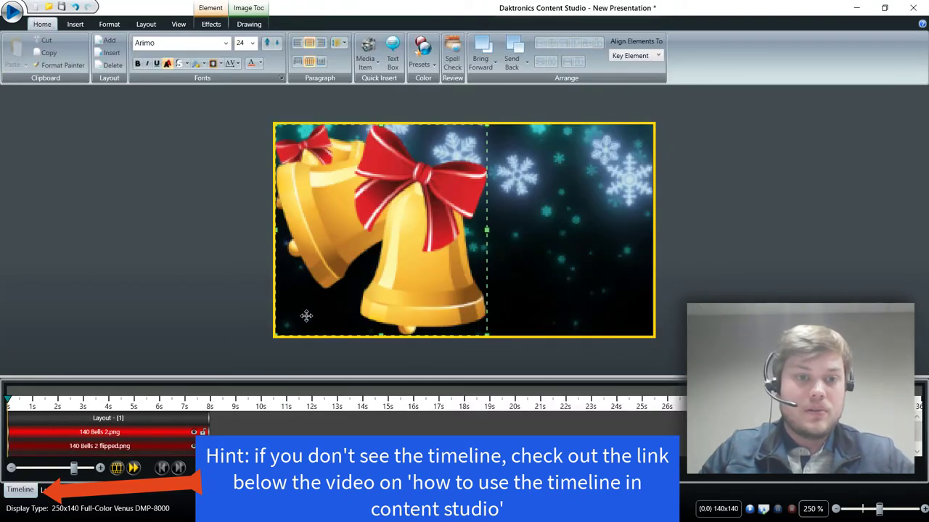
left_click_drag(291, 331, 395, 218)
left_click_drag(424, 182, 589, 184)
left_click_drag(338, 161, 342, 161)
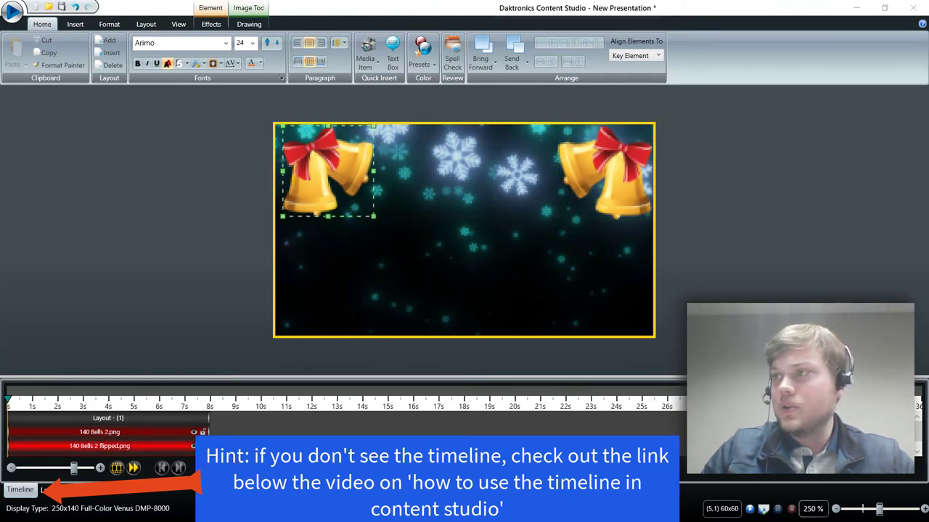
Import the bottom-left mistletoe image and shrink it to 62x62 in its corner.
left_click_drag(419, 289, 420, 289)
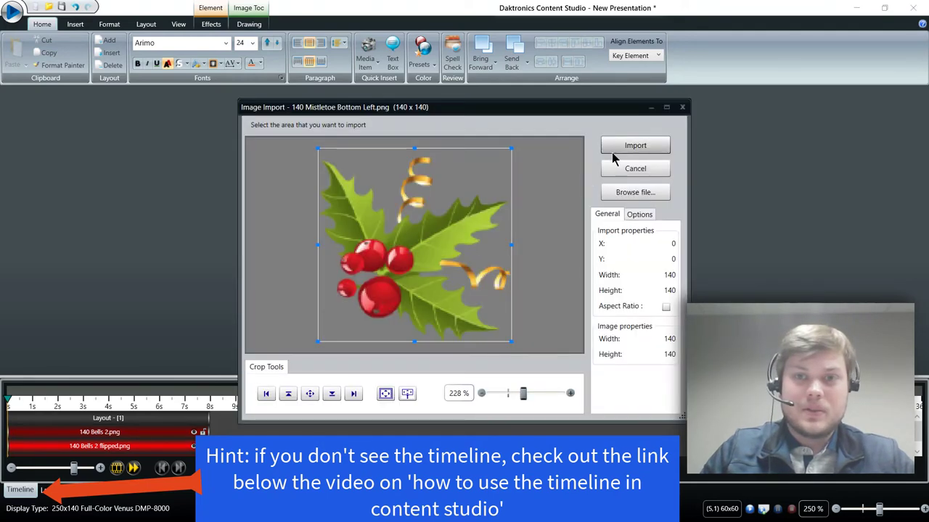
left_click(633, 145)
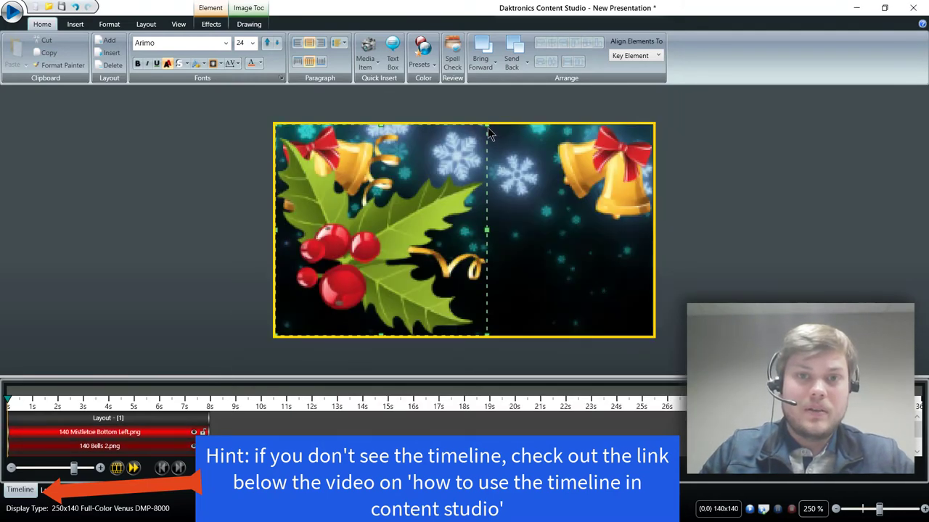
left_click_drag(482, 127, 369, 242)
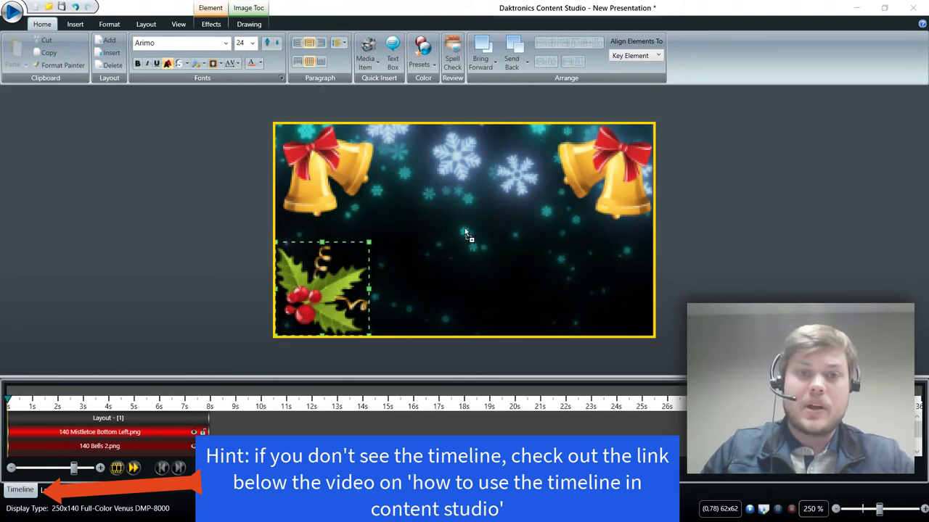
Import the bottom-right mistletoe, restoring its crop area to the full 140x140 image.
left_click_drag(465, 232, 465, 232)
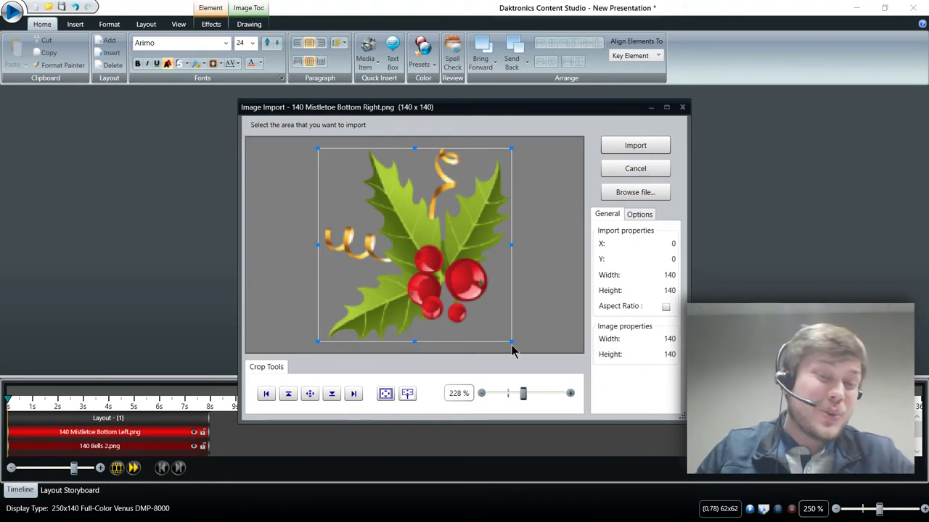
left_click_drag(512, 341, 444, 280)
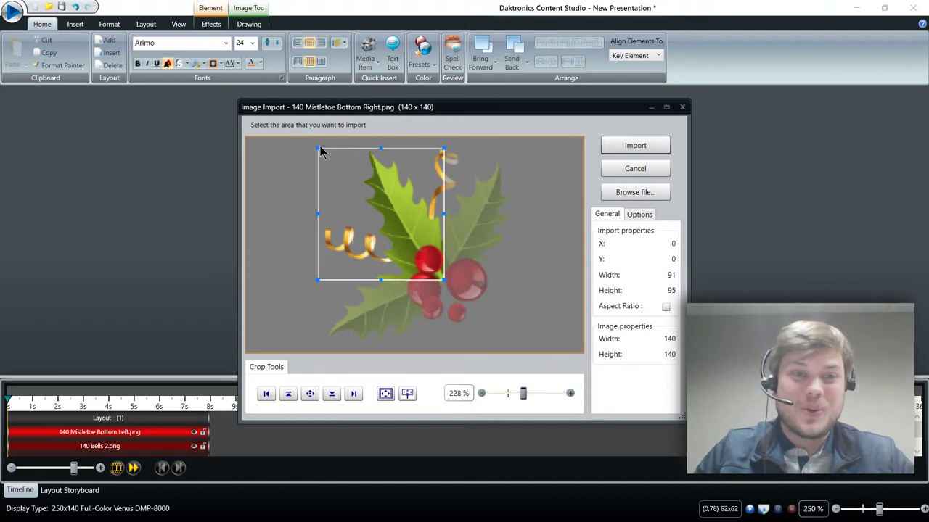
left_click_drag(323, 152, 356, 152)
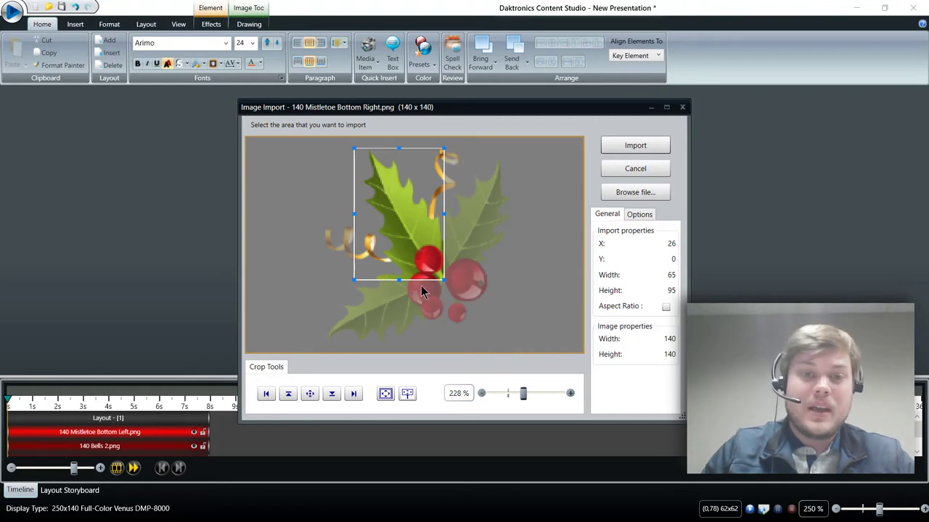
left_click_drag(442, 279, 595, 355)
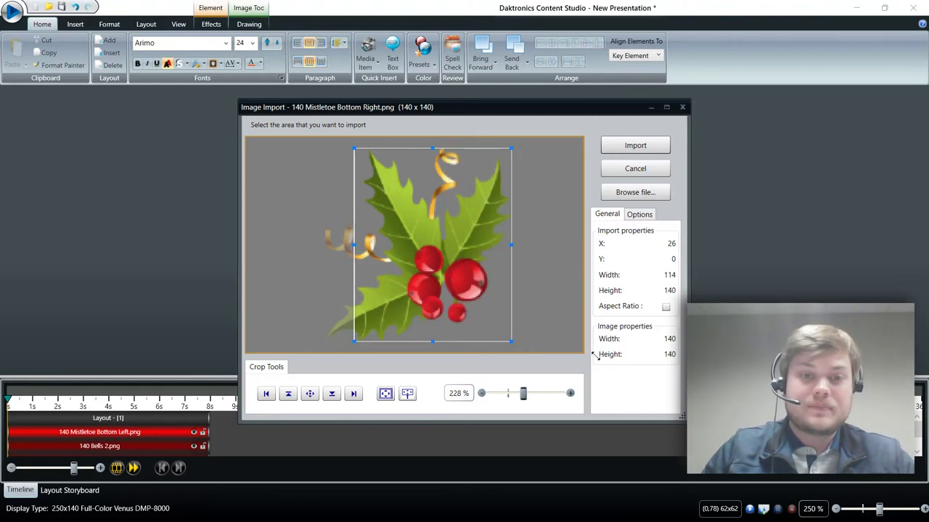
left_click_drag(351, 244, 317, 245)
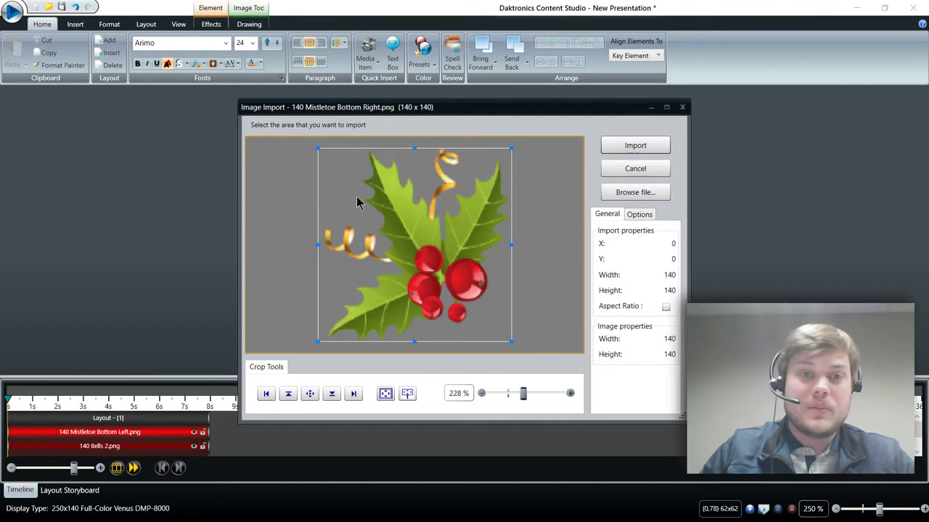
left_click(632, 149)
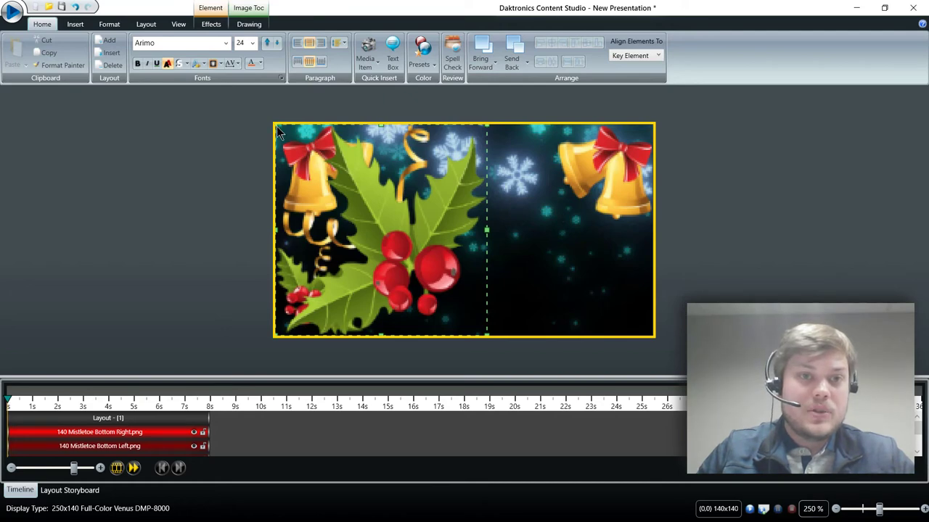
Resize the bottom-right mistletoe into its corner, ending at about 75x57.
left_click_drag(279, 132, 547, 294)
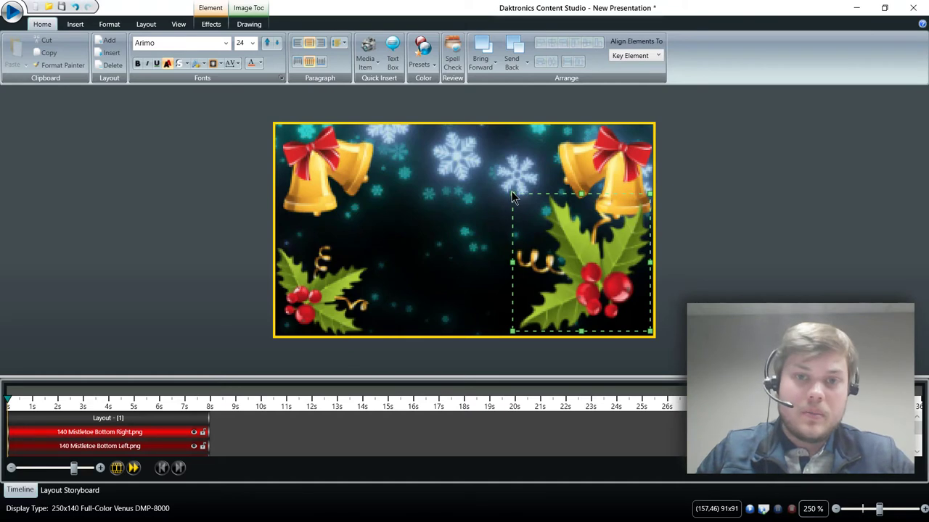
left_click_drag(511, 193, 576, 330)
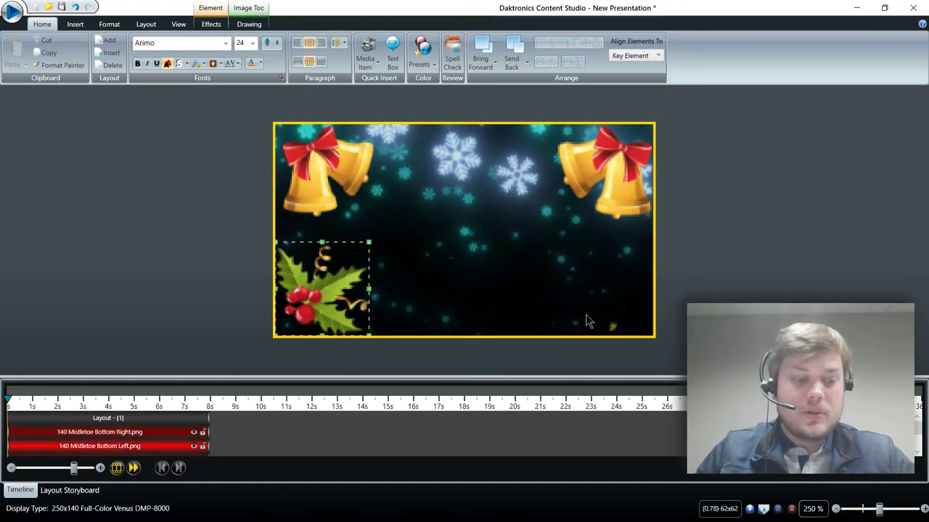
key("ctrl+z")
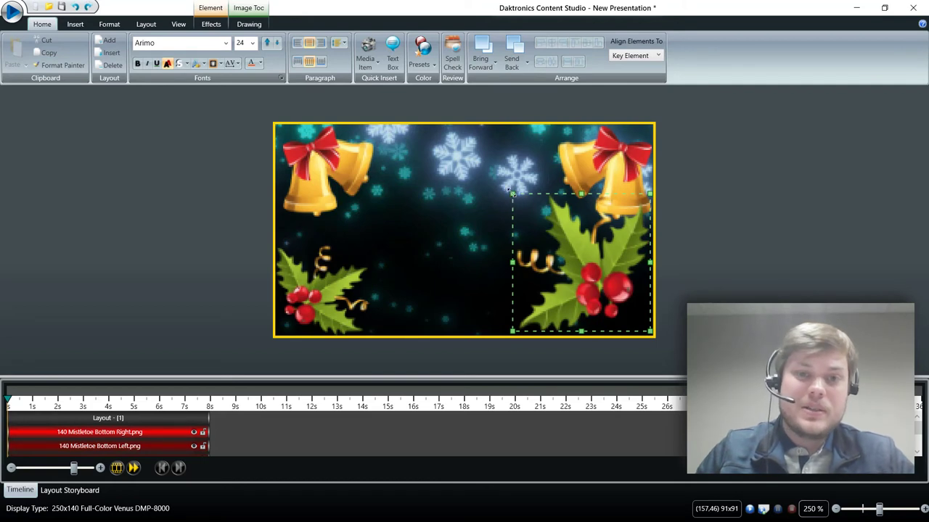
left_click_drag(512, 193, 568, 288)
left_click(349, 274)
left_click(611, 291)
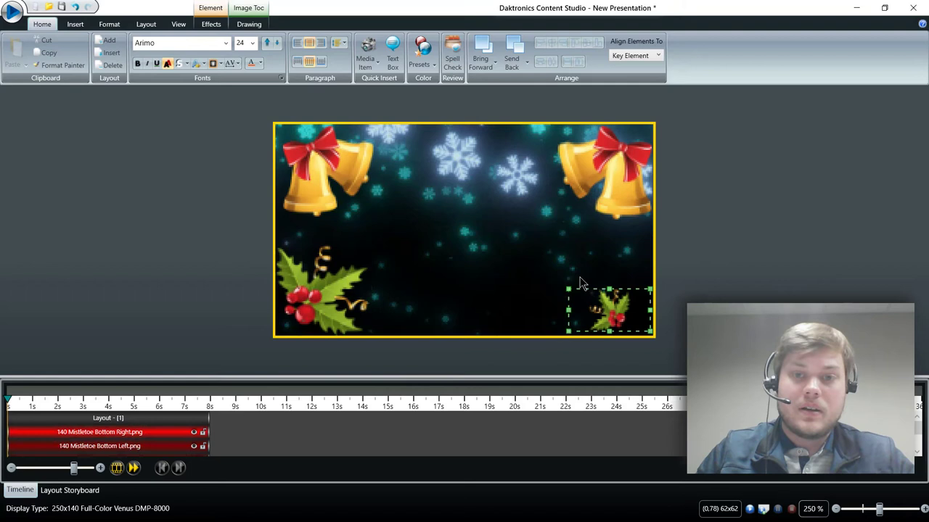
left_click_drag(568, 287, 512, 195)
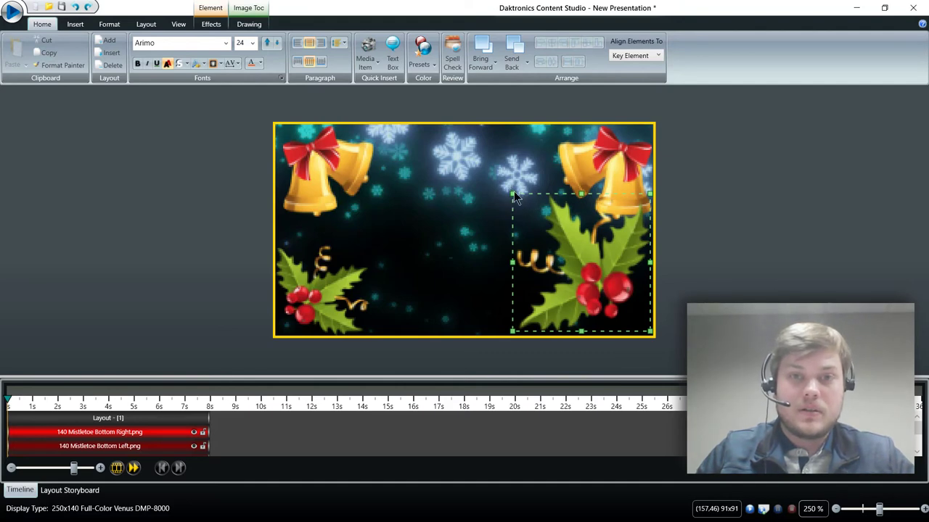
left_click_drag(512, 194, 567, 276)
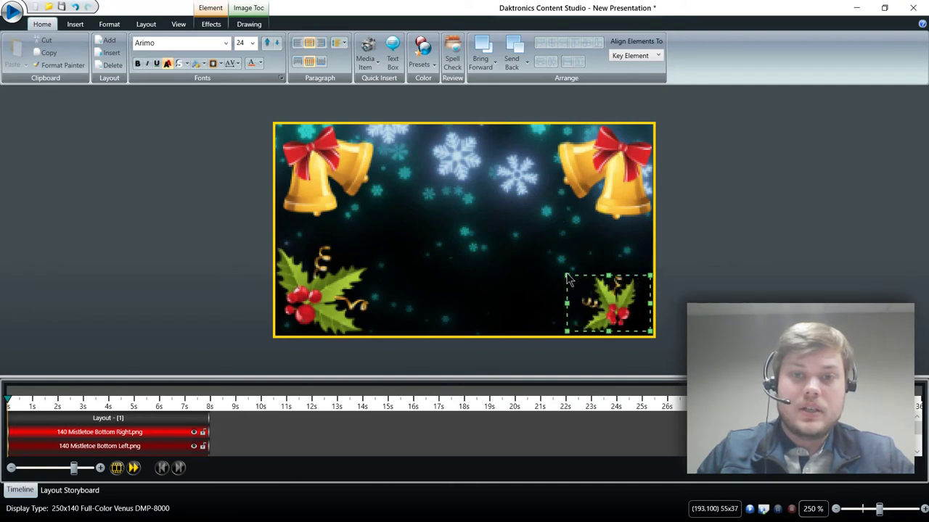
mouse_move(565, 275)
left_mouse_down()
mouse_move(536, 246)
mouse_move(566, 275)
left_mouse_up()
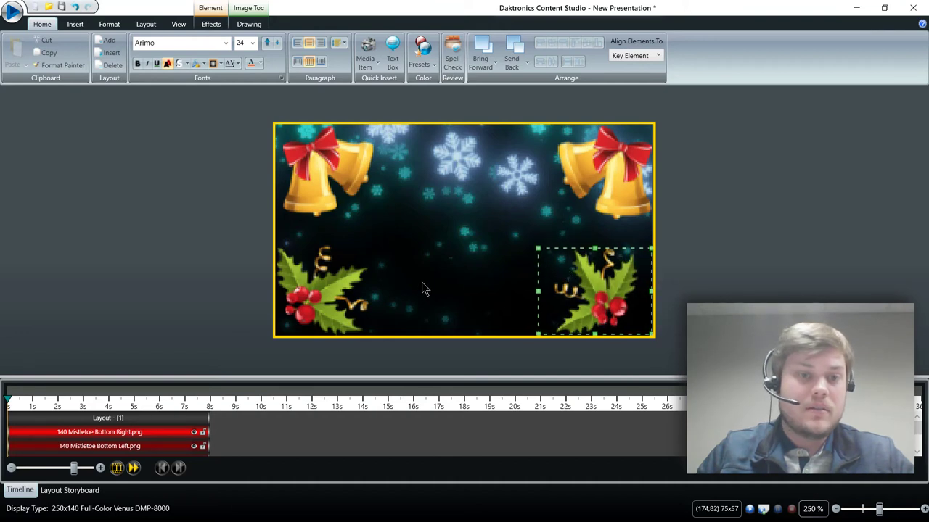
Enlarge the left mistletoe to 87x87 and trim the right mistletoe to 55x50.
left_click(351, 293)
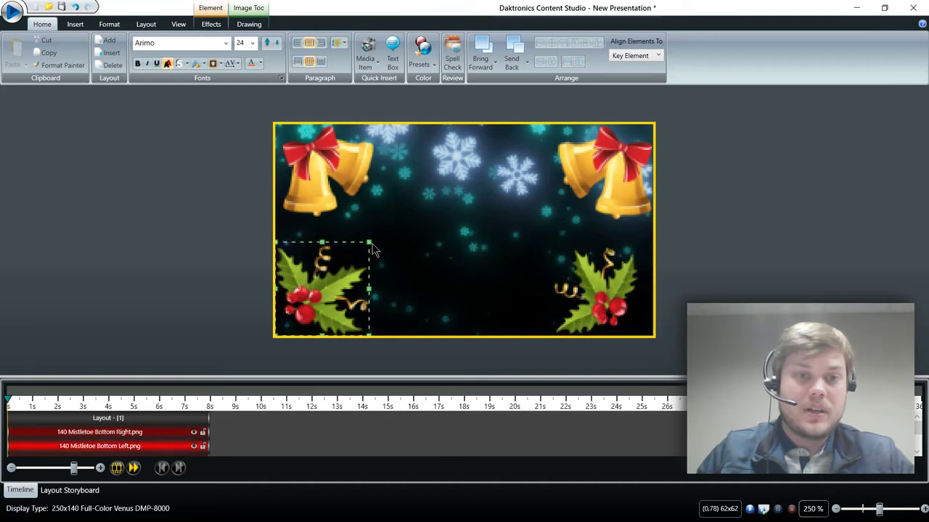
mouse_move(372, 241)
left_mouse_down()
mouse_move(396, 186)
mouse_move(375, 198)
mouse_move(332, 279)
mouse_move(410, 200)
mouse_move(400, 211)
mouse_move(435, 235)
mouse_move(369, 286)
mouse_move(374, 239)
mouse_move(379, 269)
mouse_move(359, 279)
mouse_move(361, 251)
mouse_move(362, 280)
mouse_move(375, 254)
left_mouse_up()
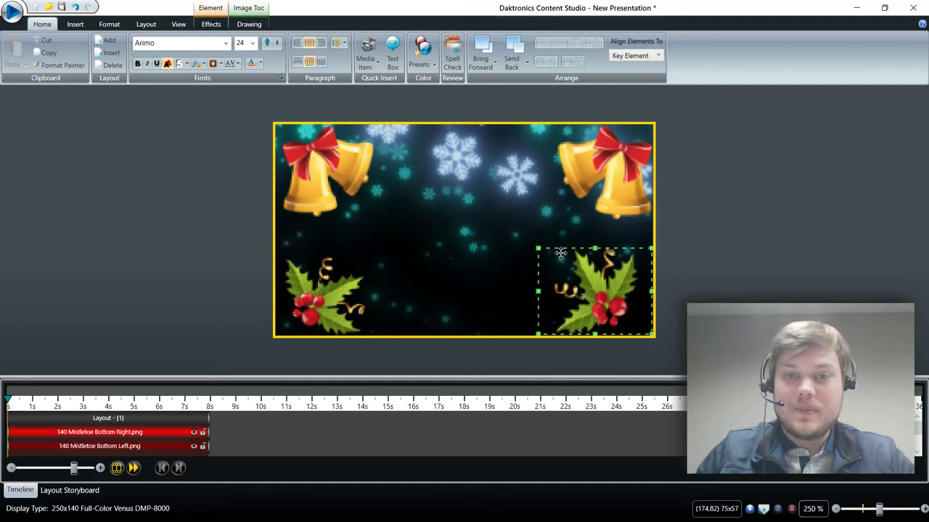
left_click_drag(534, 247, 554, 259)
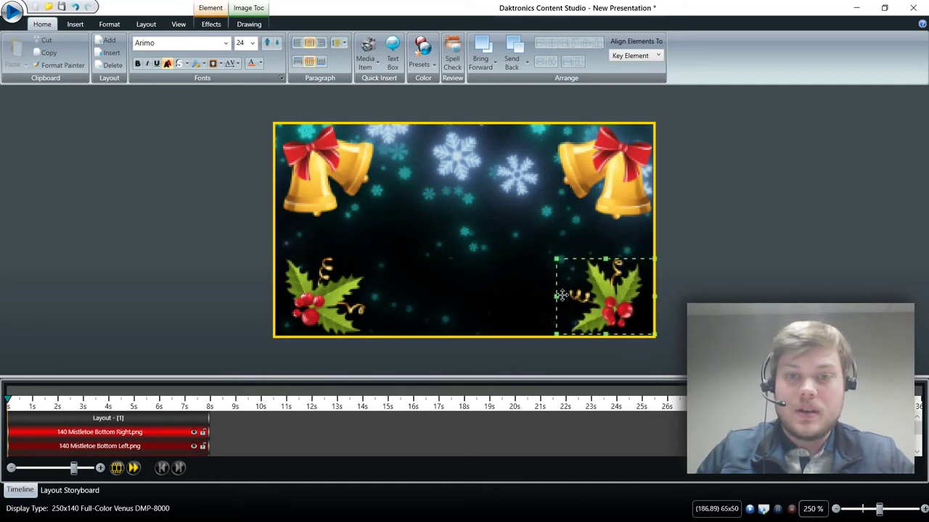
left_click_drag(557, 297, 576, 298)
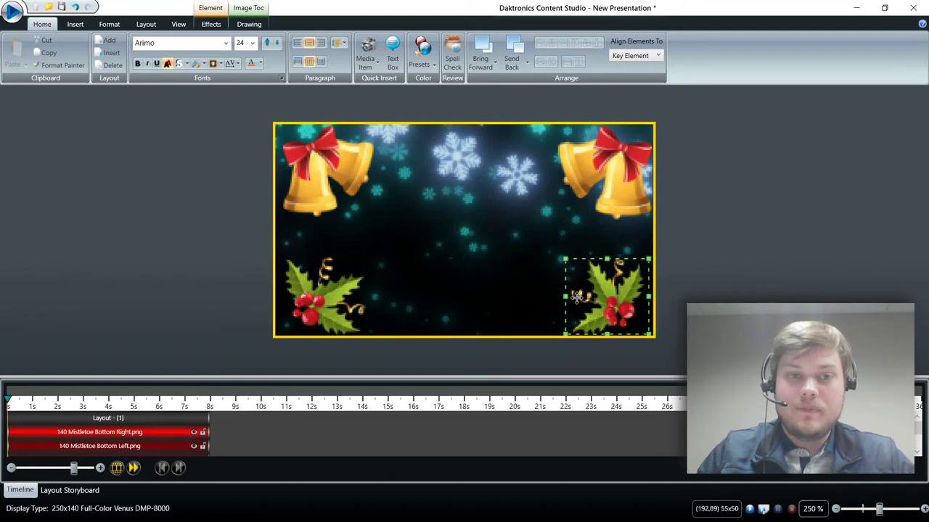
Shrink the top-right bells to 54x54 and top-left bells to 53x53, nudged into the corner.
left_click(589, 195)
left_click_drag(554, 223, 574, 208)
left_click(307, 180)
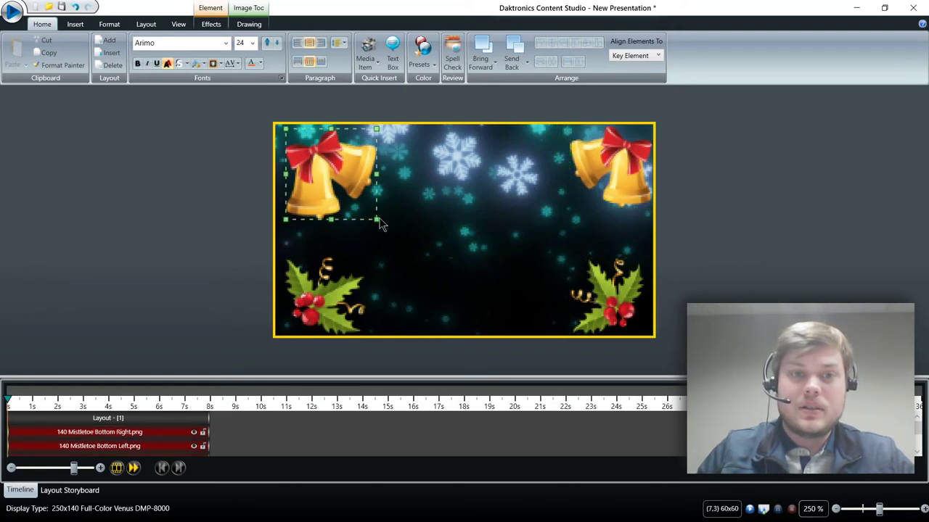
left_click_drag(368, 218, 359, 209)
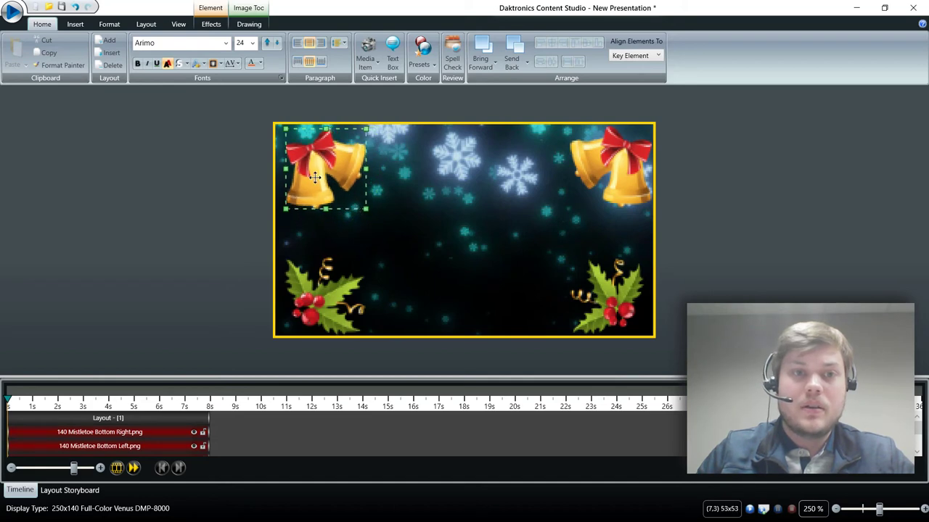
left_click_drag(314, 177, 310, 175)
key("Down")
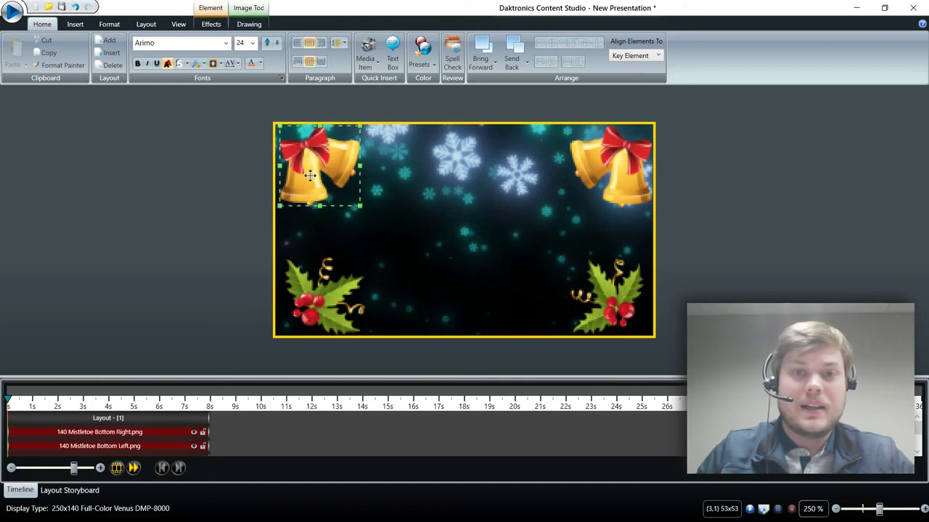
key("Left")
key("Left")
key("Left")
key("Up")
left_click(728, 222)
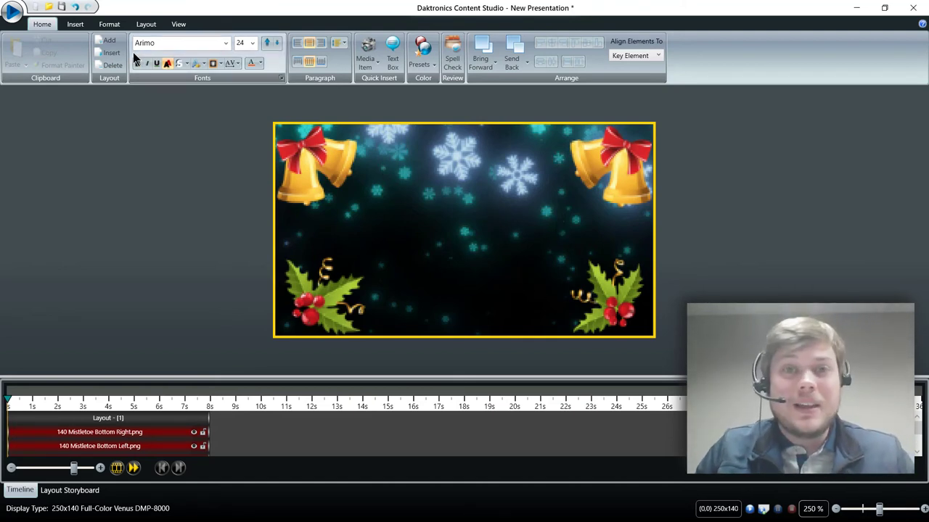
Add a text box reading 'Happy' across the top centre of the layout.
left_click(75, 24)
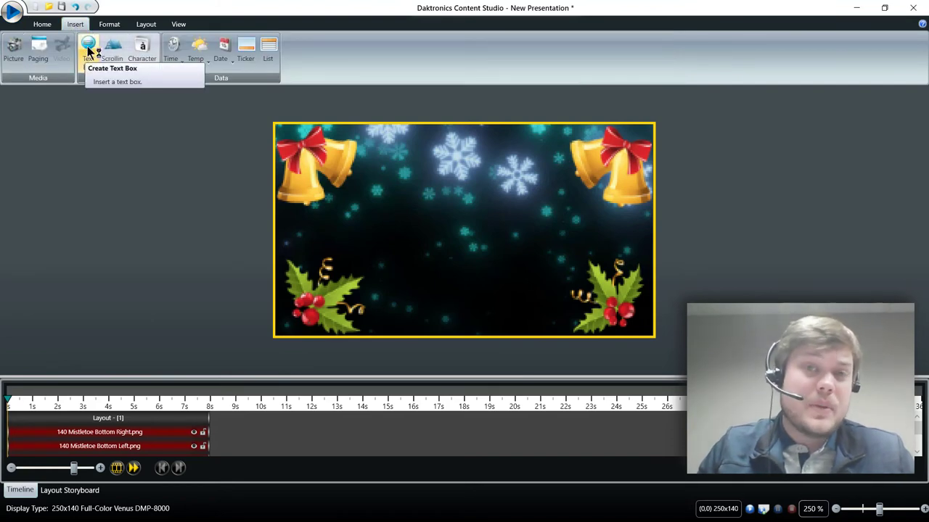
left_click(88, 50)
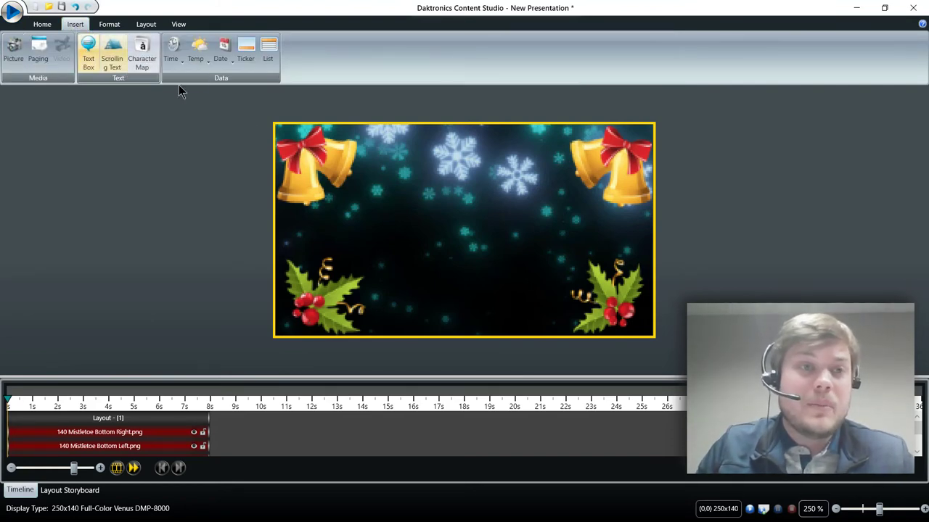
left_click_drag(326, 149, 608, 228)
type("Happy")
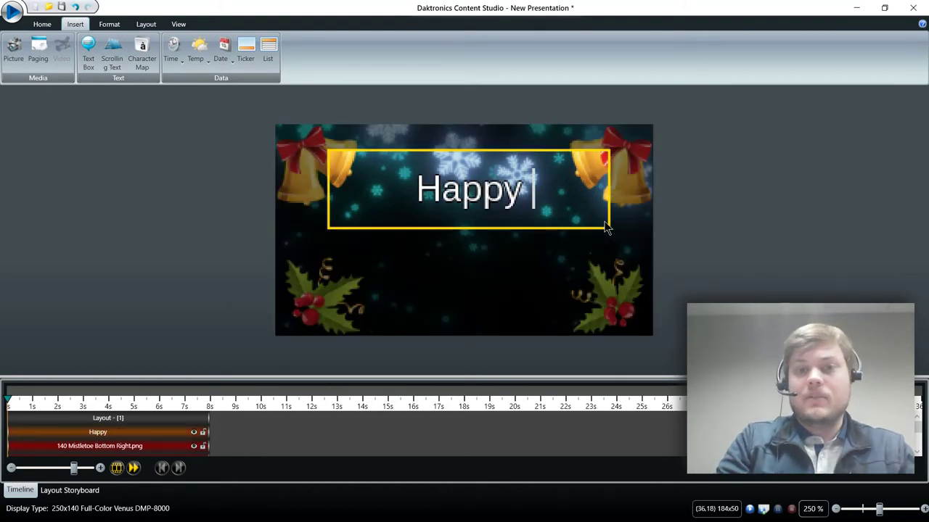
left_click(838, 248)
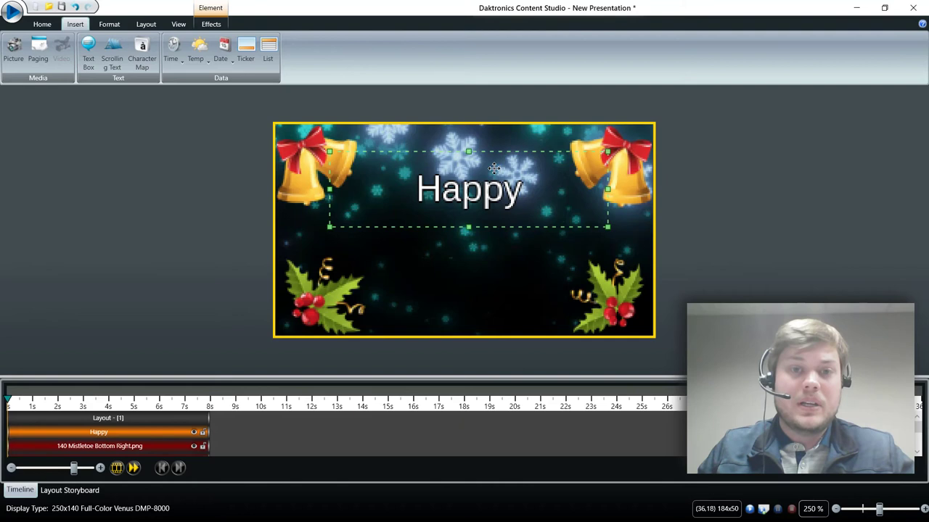
Format 'Happy' at size 38 in Days One with a 3-pixel outline.
left_click(42, 25)
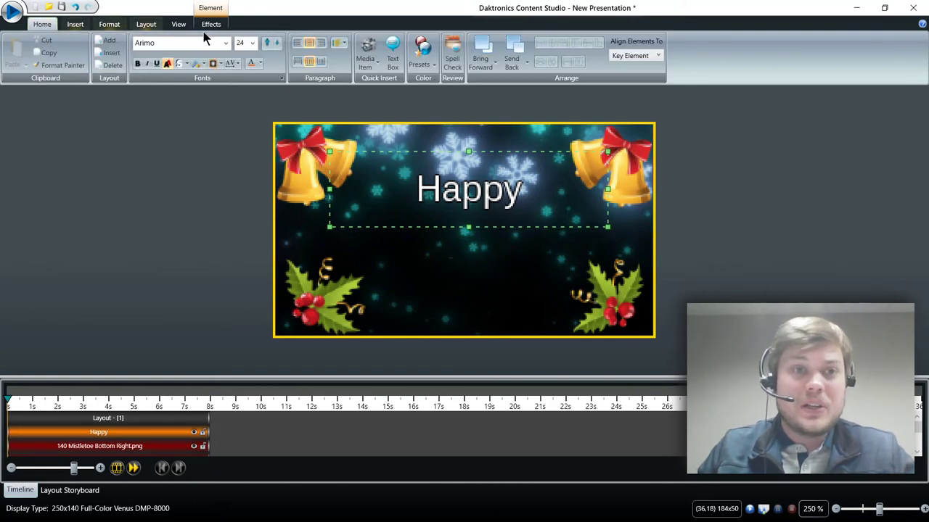
left_click(265, 45)
left_click(265, 45)
left_click(266, 43)
left_click(266, 44)
left_click(266, 43)
left_click(266, 43)
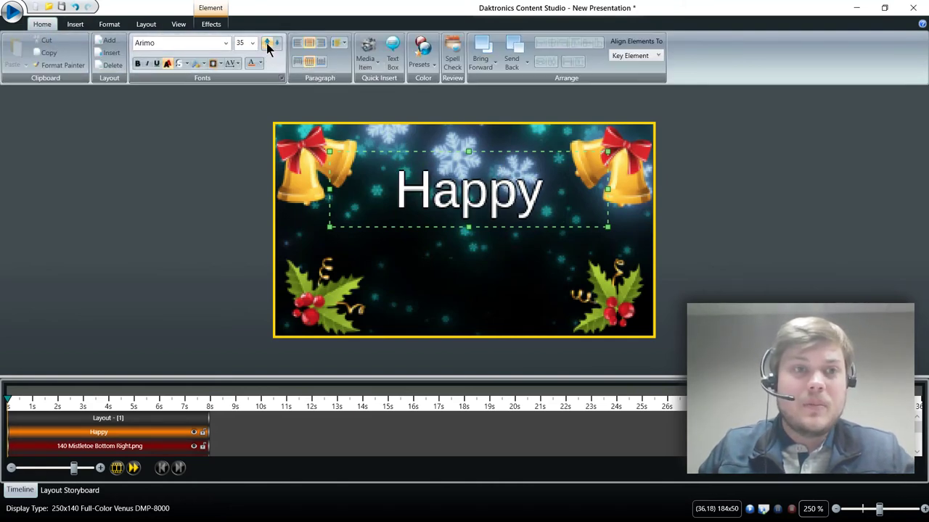
left_click(267, 43)
left_click(266, 43)
left_click(226, 43)
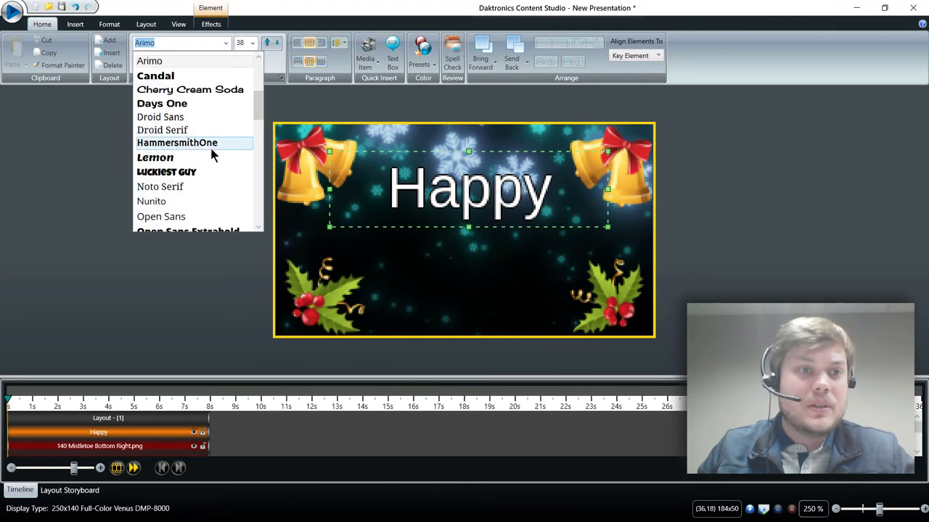
left_click(179, 103)
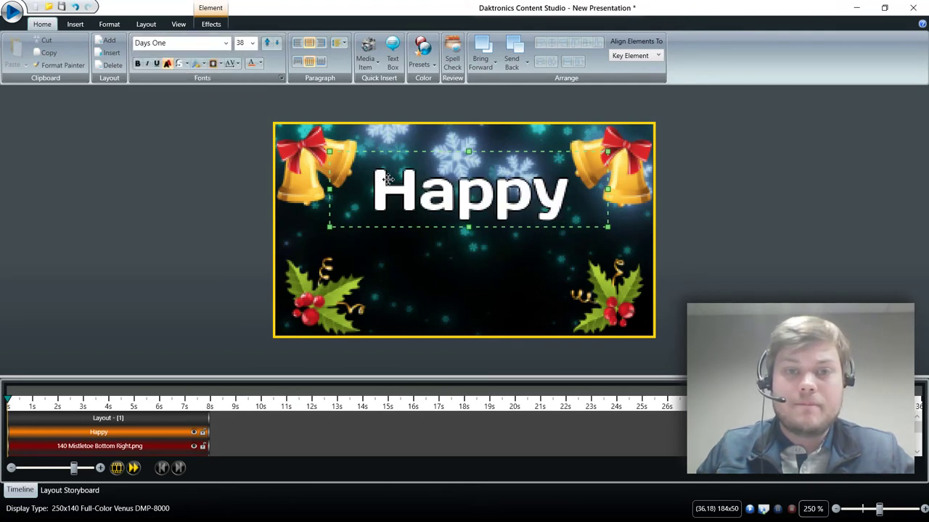
left_click(204, 64)
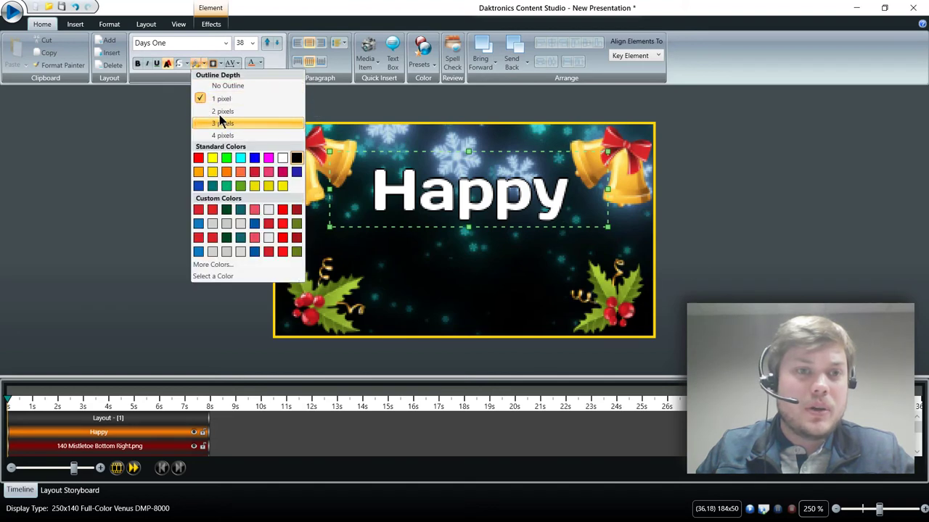
left_click(221, 123)
Narrow the Happy text box and move it up near the top between the bells.
left_click_drag(446, 197, 461, 236)
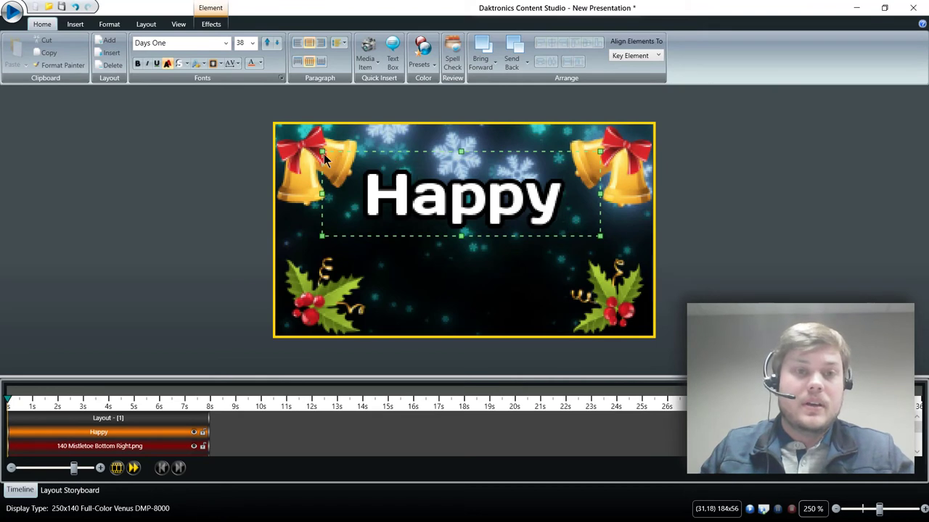
mouse_move(322, 153)
left_mouse_down()
mouse_move(350, 167)
mouse_move(339, 153)
left_mouse_up()
left_click_drag(429, 188, 423, 177)
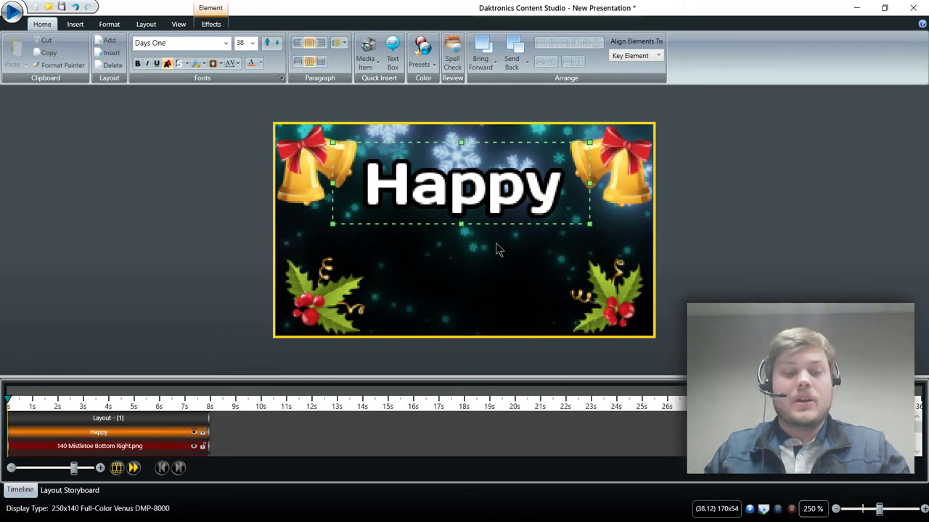
Duplicate the Happy text below the original and change its text to 'Holidays'.
key("ctrl+c")
key("ctrl+v")
left_click_drag(487, 219, 491, 258)
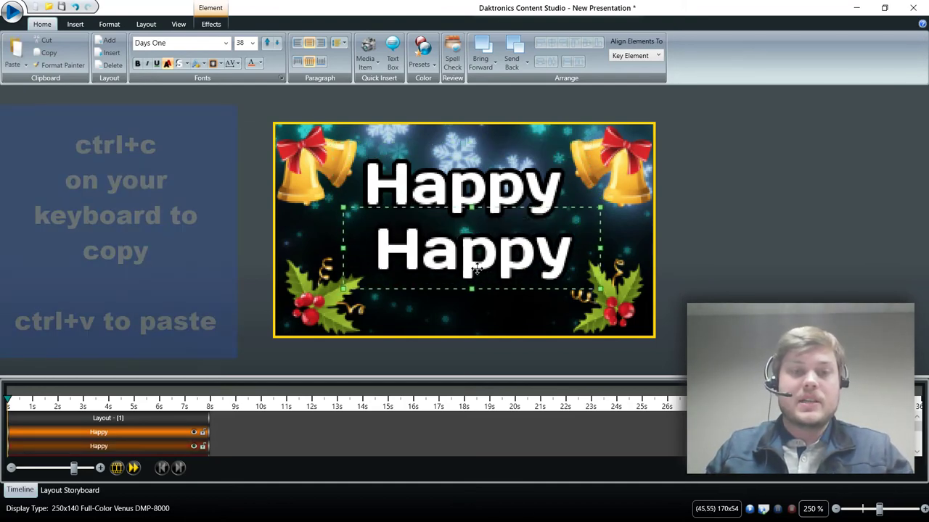
double_click(498, 272)
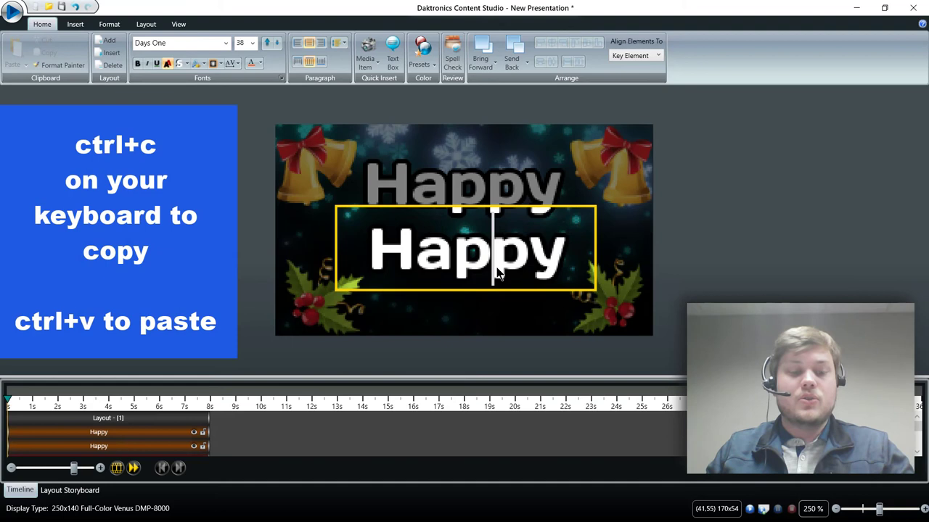
key("ctrl+a")
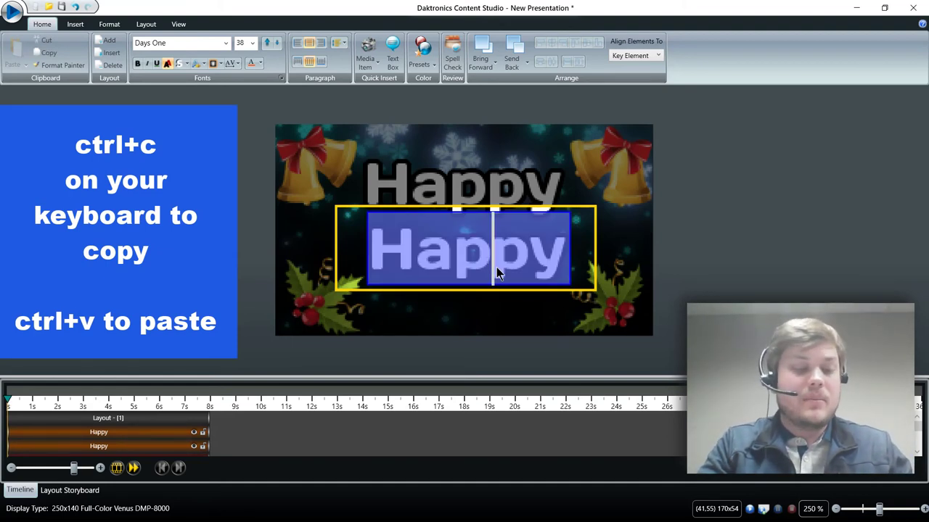
type("Holiday")
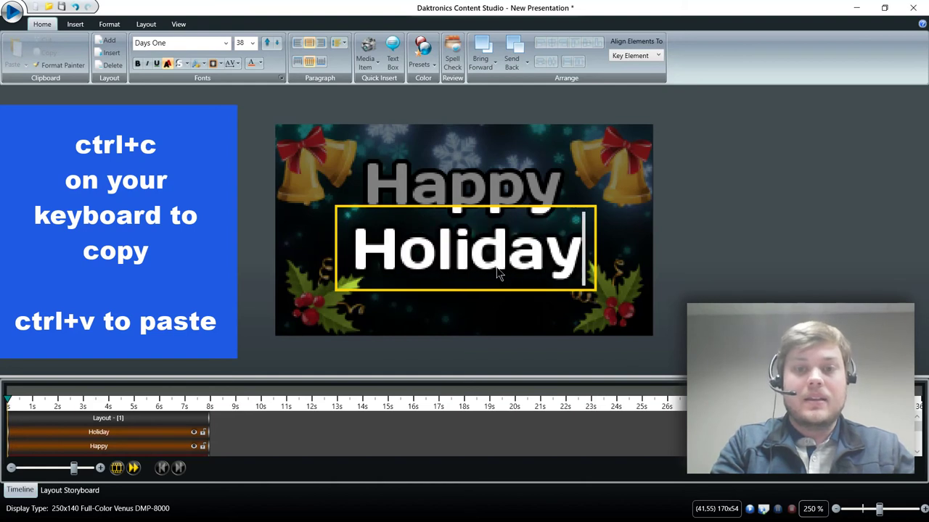
type("s")
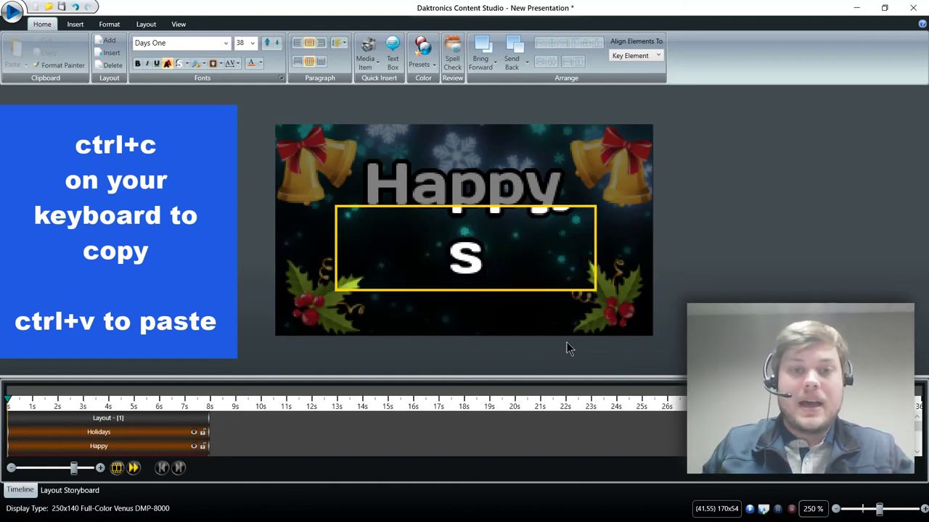
key("Escape")
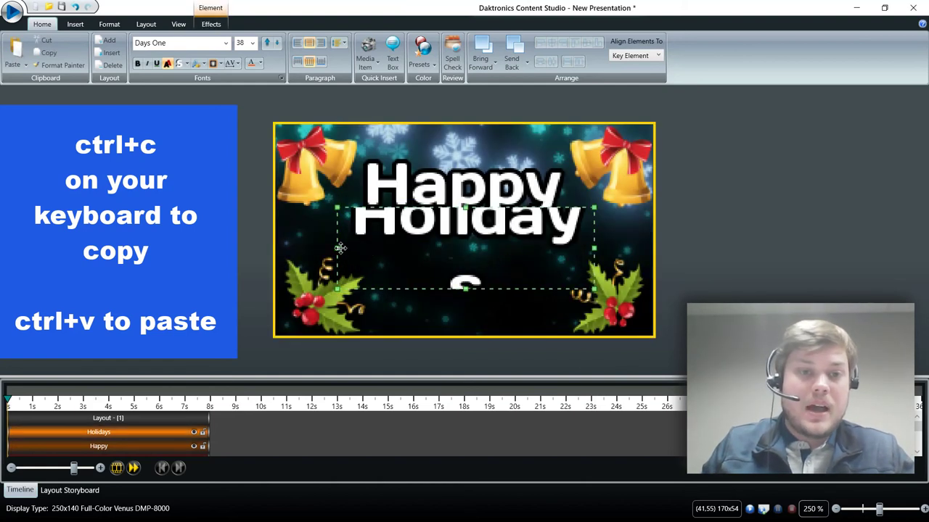
Widen the Holidays box to one line and align both lines to fill the sign.
left_click_drag(338, 247, 296, 258)
left_click_drag(442, 256, 468, 269)
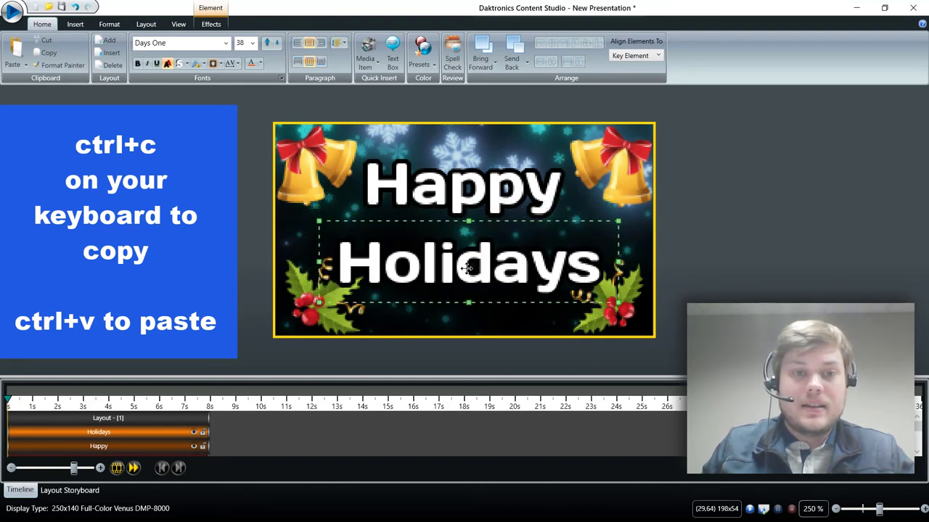
left_click_drag(455, 194, 448, 205)
left_click(465, 273)
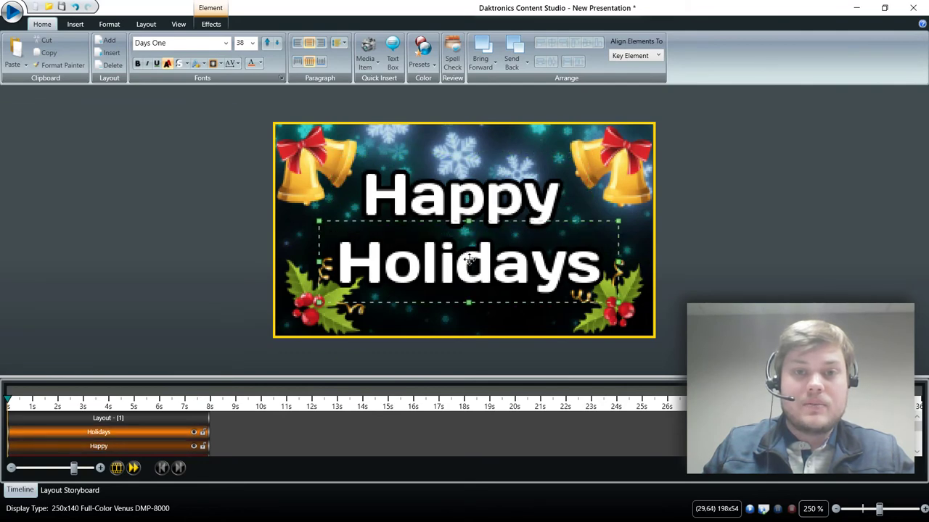
left_click_drag(470, 259, 465, 253)
left_click(468, 203)
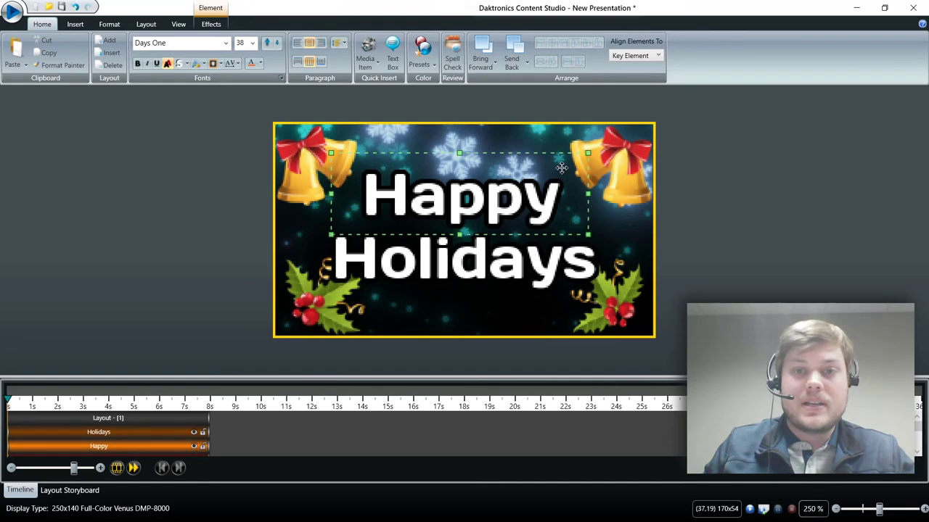
Select both 'Happy' and 'Holidays' and set their font colour to the standard red.
left_click(683, 212)
scroll(685, 215, "down", 1)
scroll(685, 215, "down", 1)
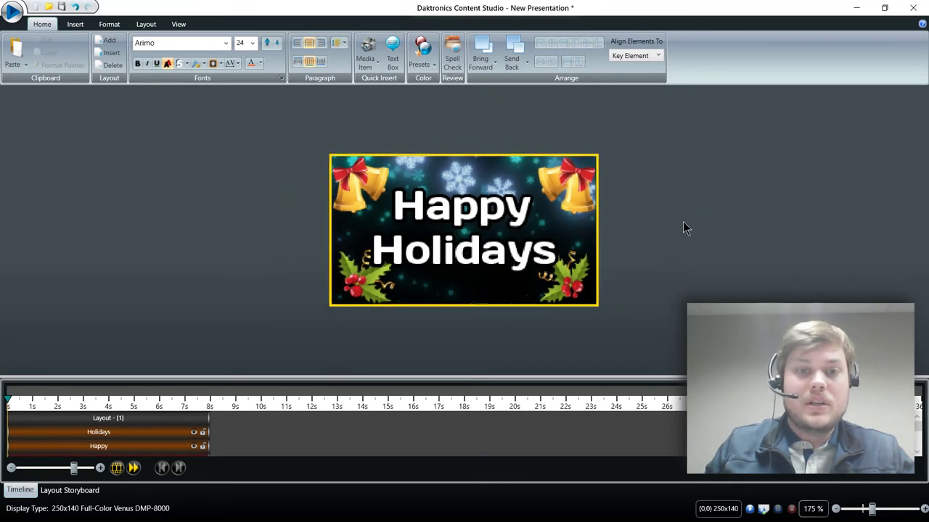
scroll(682, 247, "down", 1)
scroll(682, 247, "up", 2)
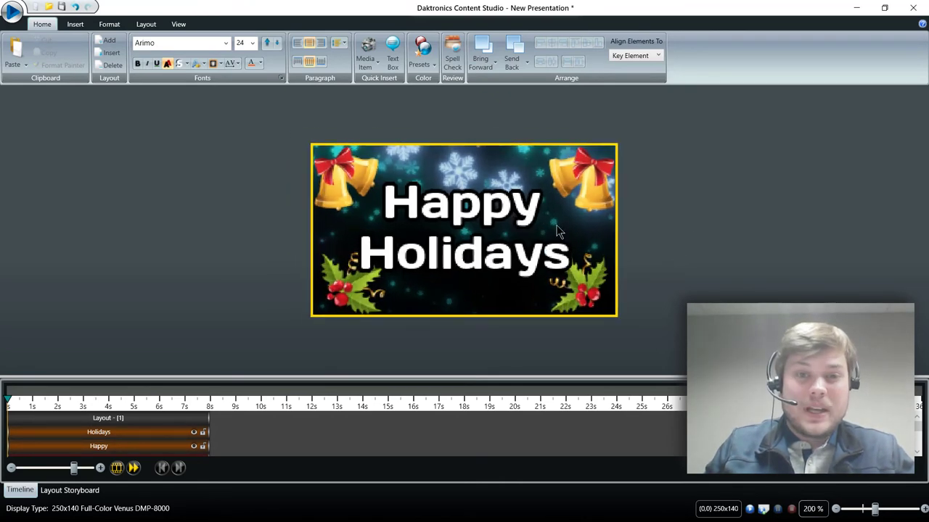
left_click(499, 223)
left_click(497, 267, "ctrl")
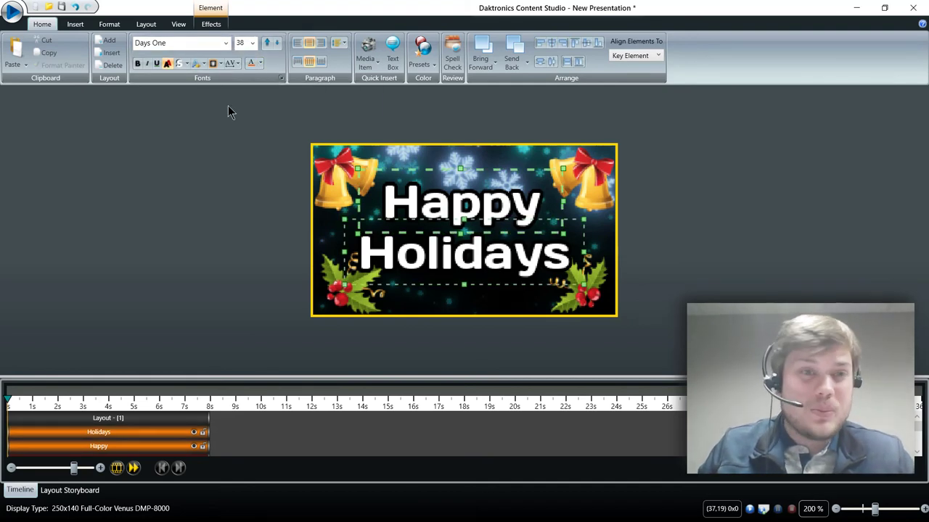
left_click(260, 63)
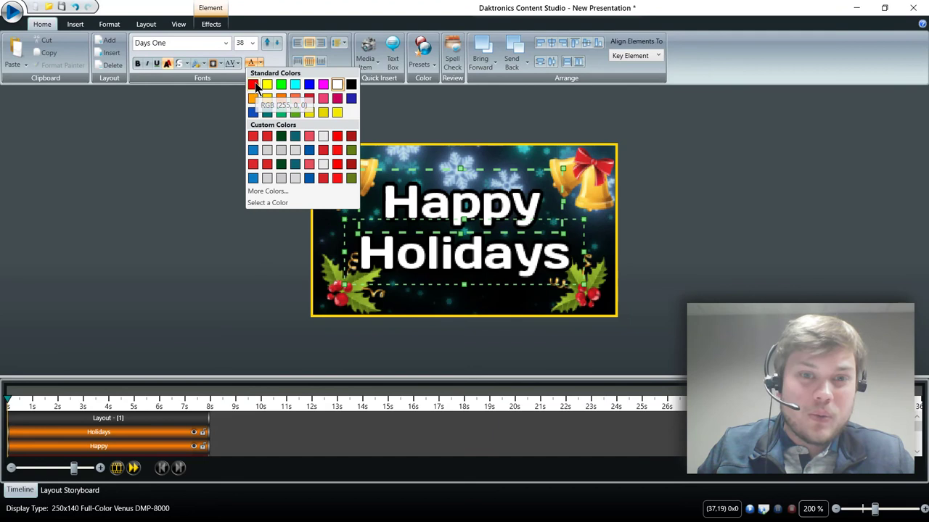
left_click(254, 95)
left_click(212, 172)
left_click(672, 238)
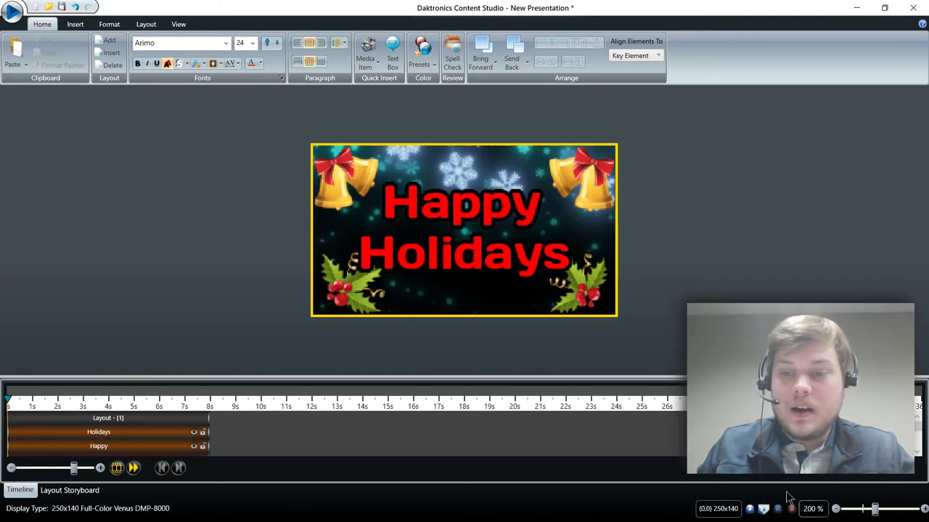
Set the canvas zoom to 100% and play the finished Happy Holidays layout.
left_click(812, 508)
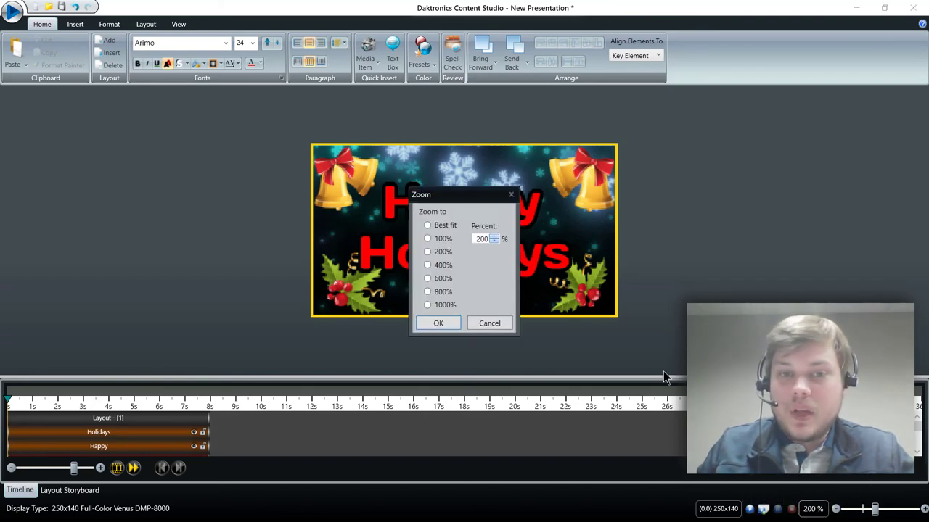
left_click(442, 240)
left_click(440, 323)
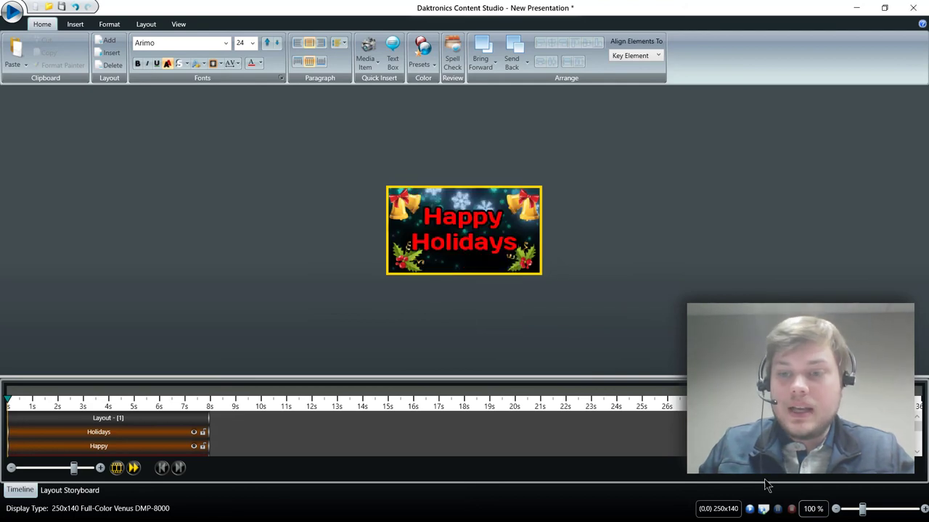
left_click(749, 509)
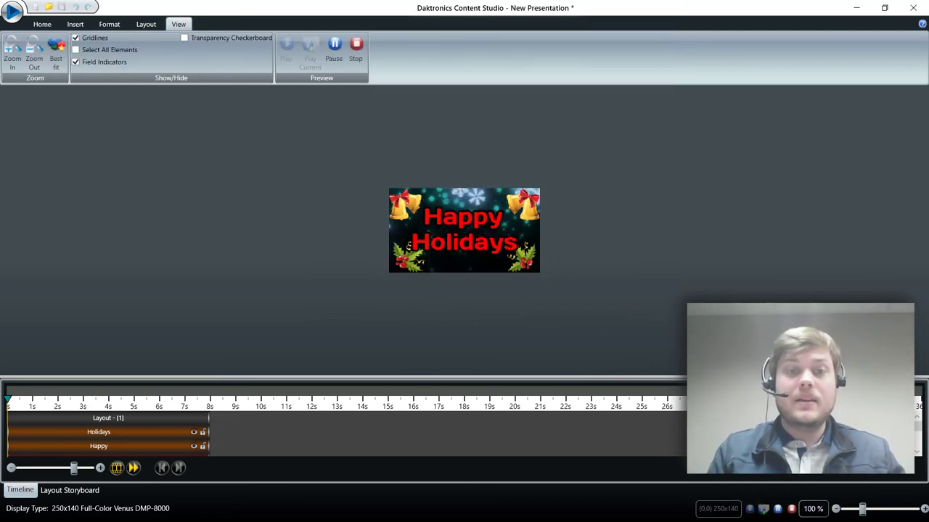